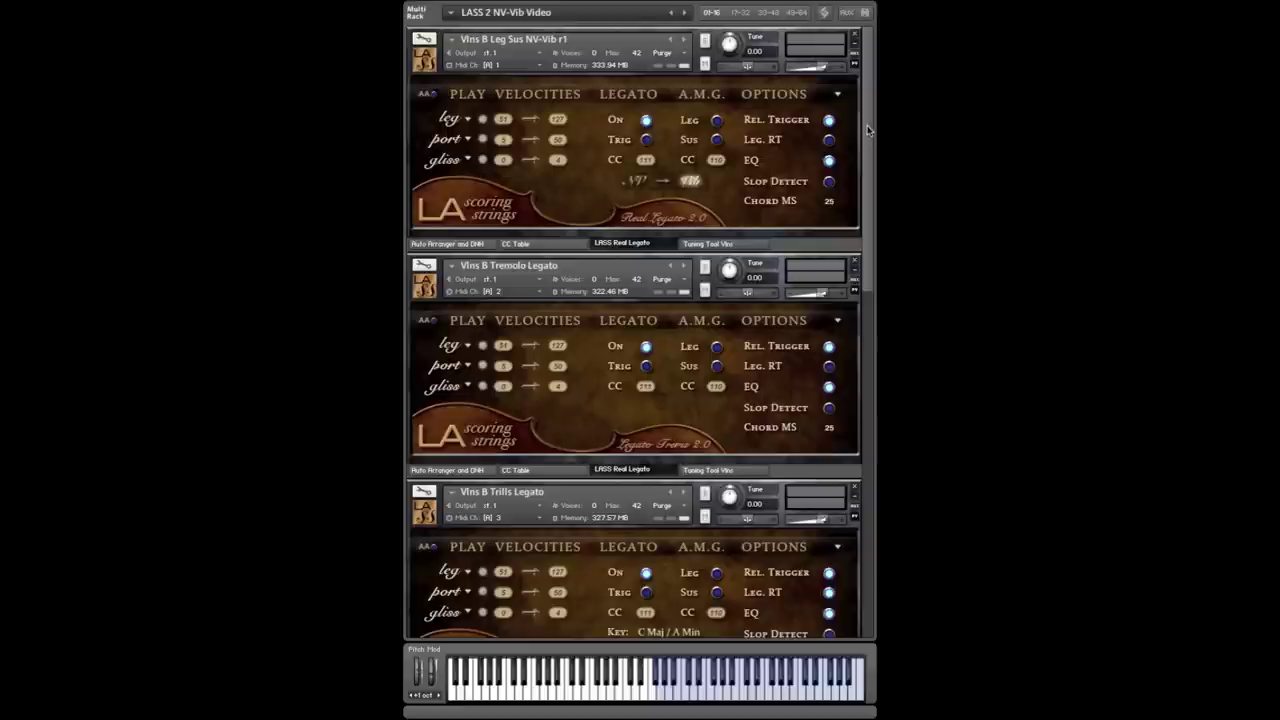
- Collapse the six Violins B instruments in the rack to compact rows
mouse_move(866, 119)
left_mouse_down()
mouse_move(866, 527)
mouse_move(864, 119)
left_mouse_up()
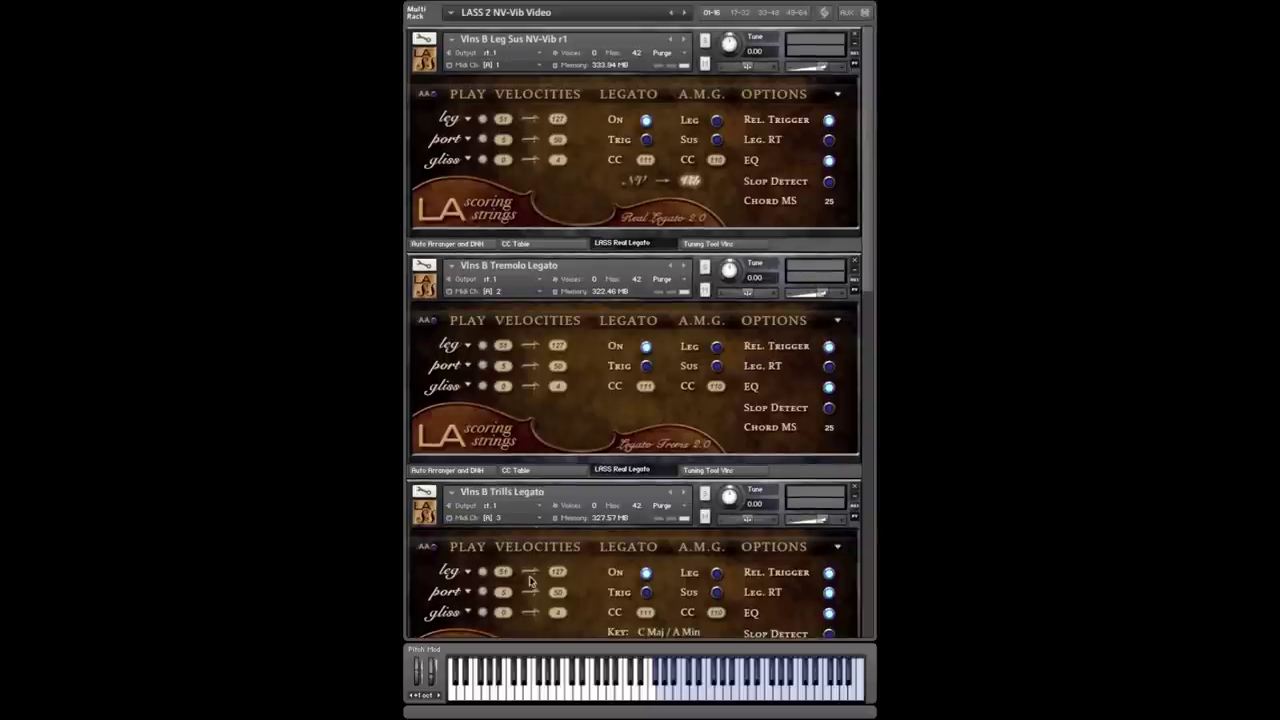
left_click_drag(869, 271, 875, 91)
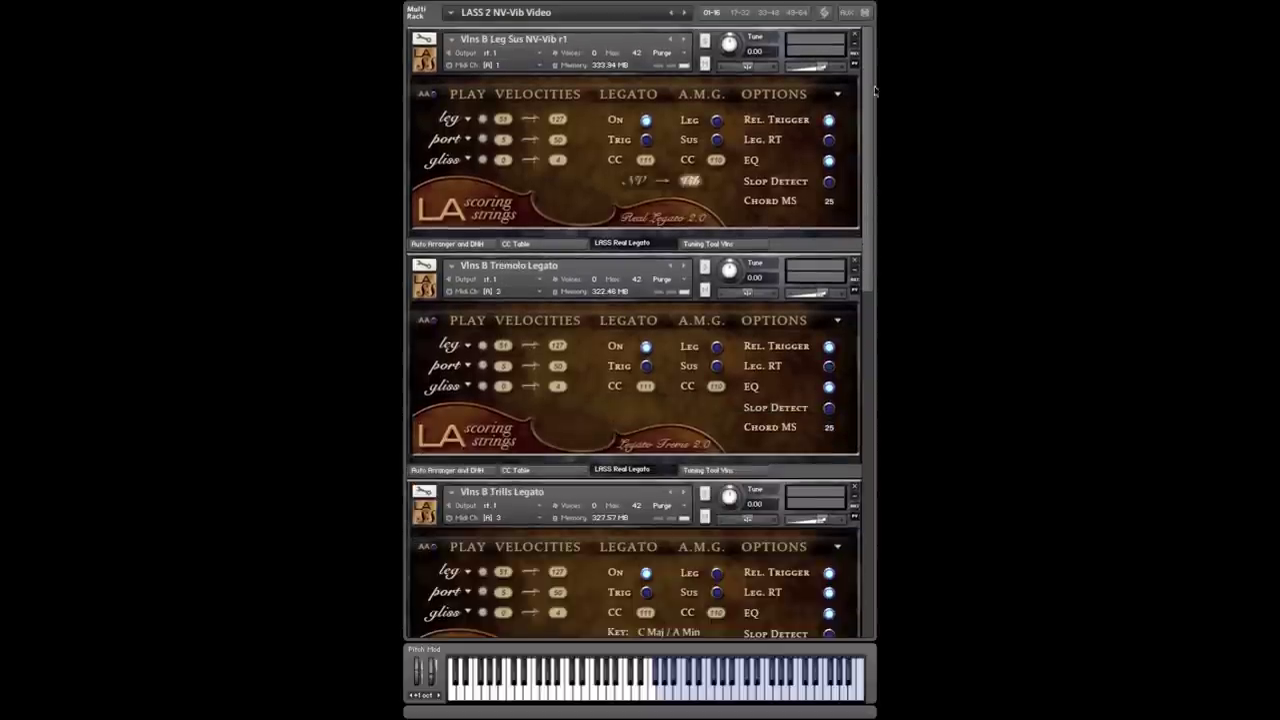
left_click(865, 13)
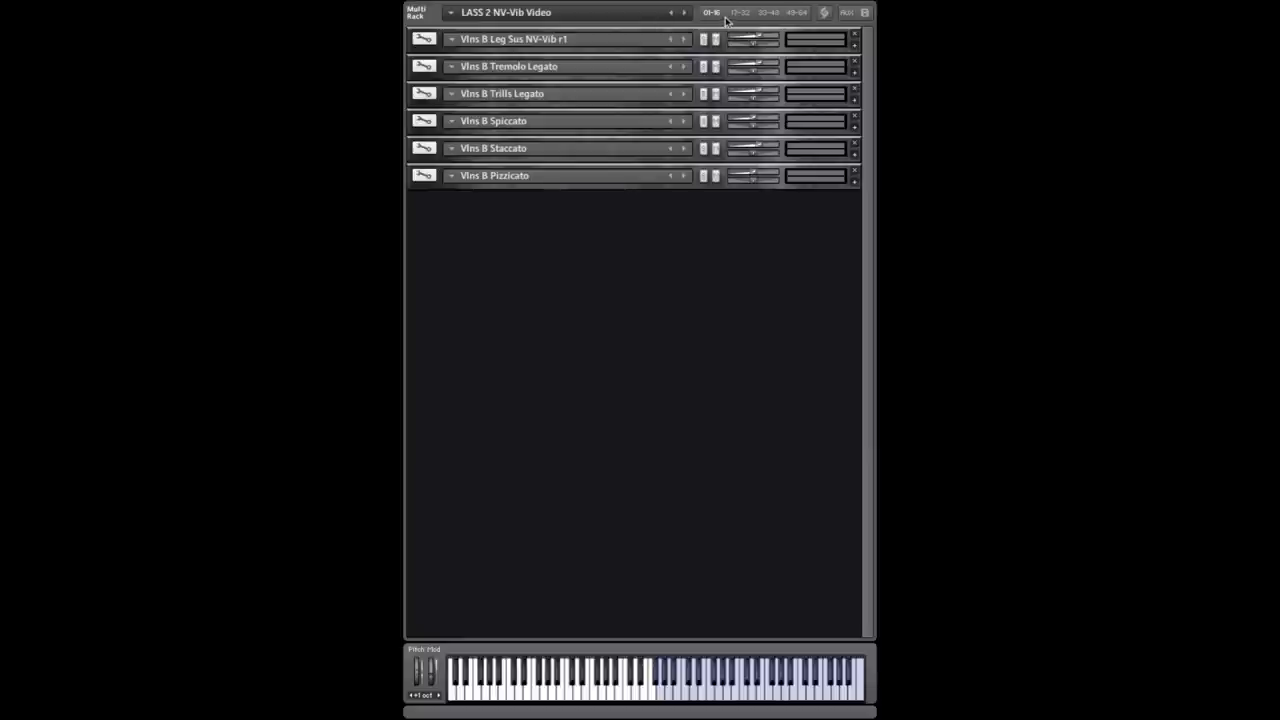
- Show the multi script area and list the user script presets, including ARC 1.0
left_click(825, 13)
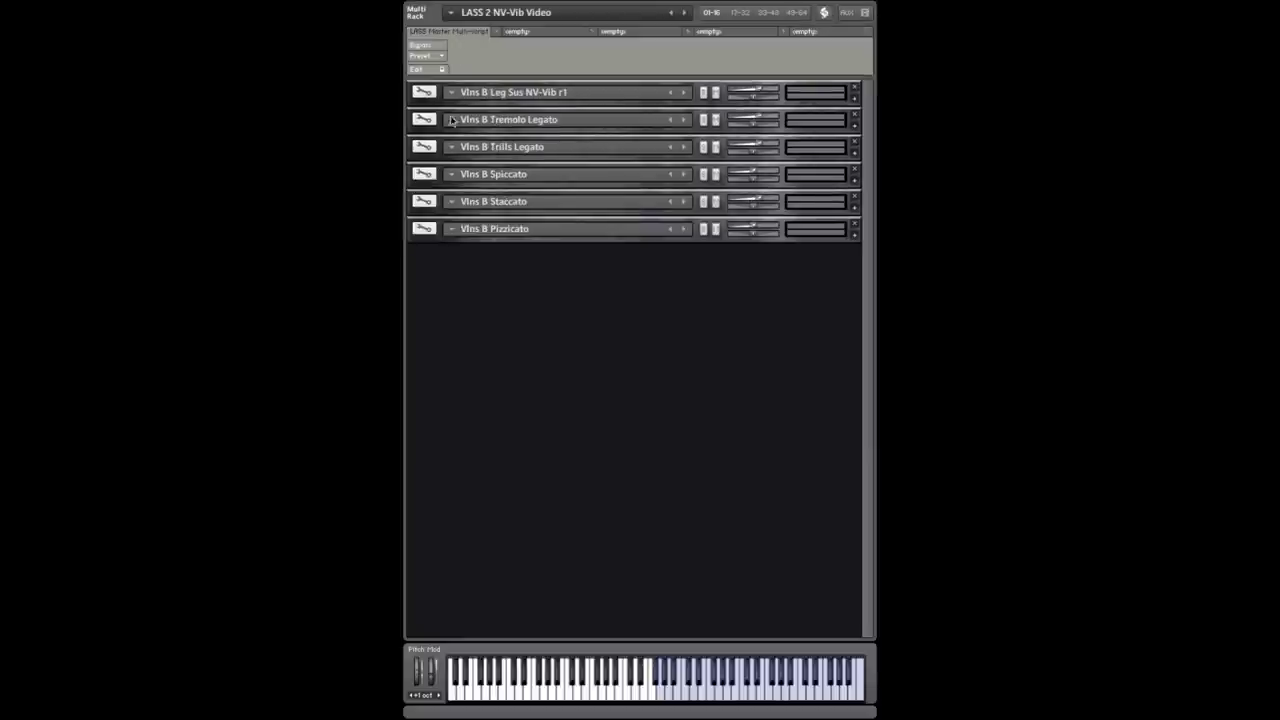
left_click(438, 57)
mouse_move(429, 88)
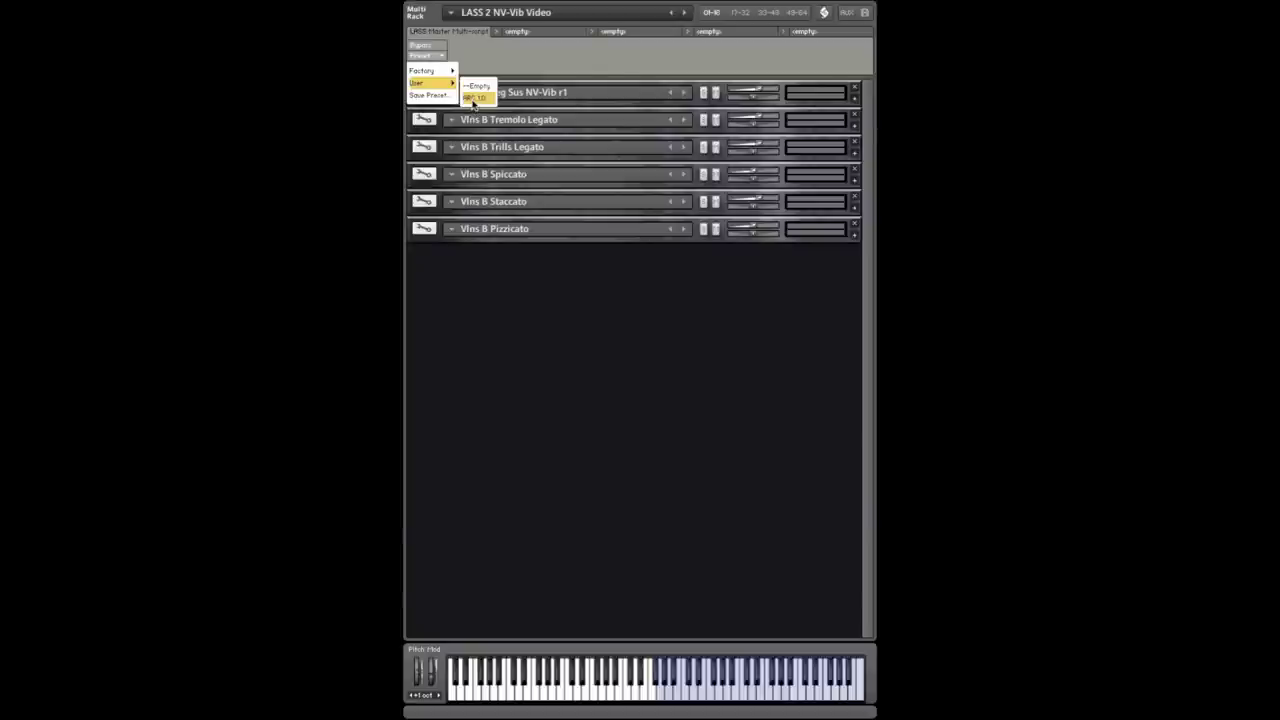
- Load the ARC 1.0 user script and go to its Setup page with 16 empty slots
left_click(475, 97)
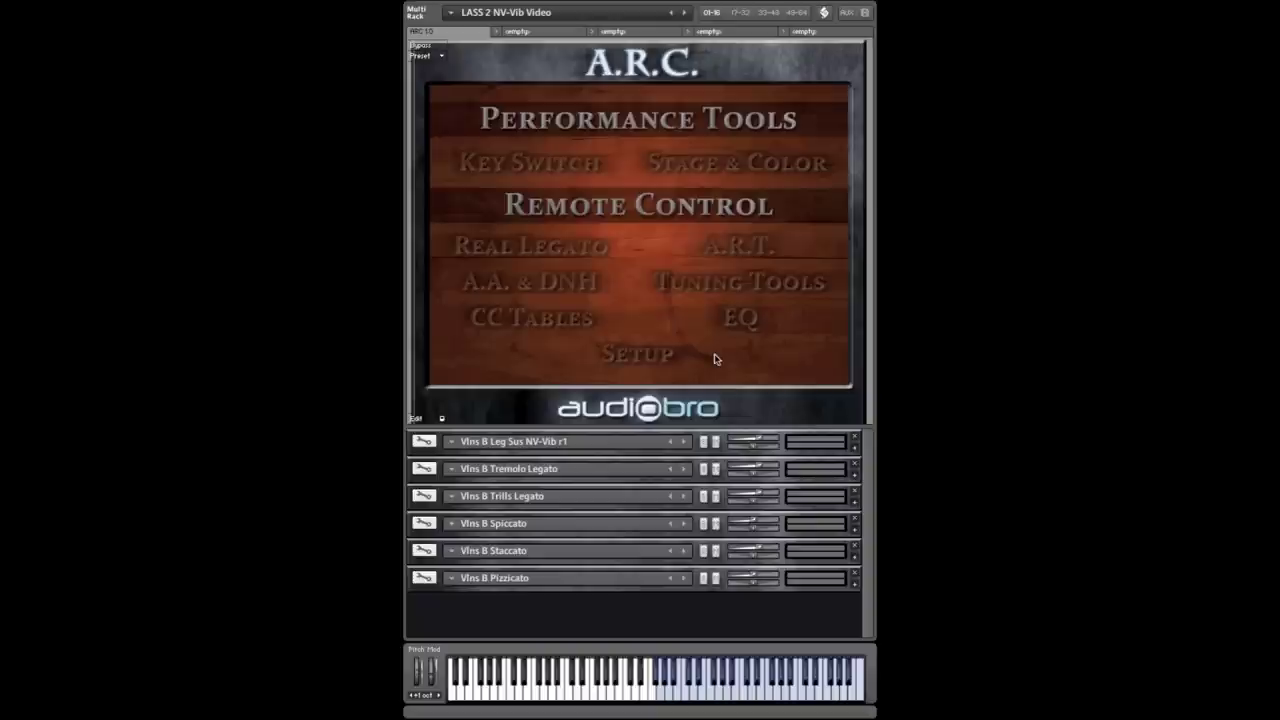
left_click(646, 357)
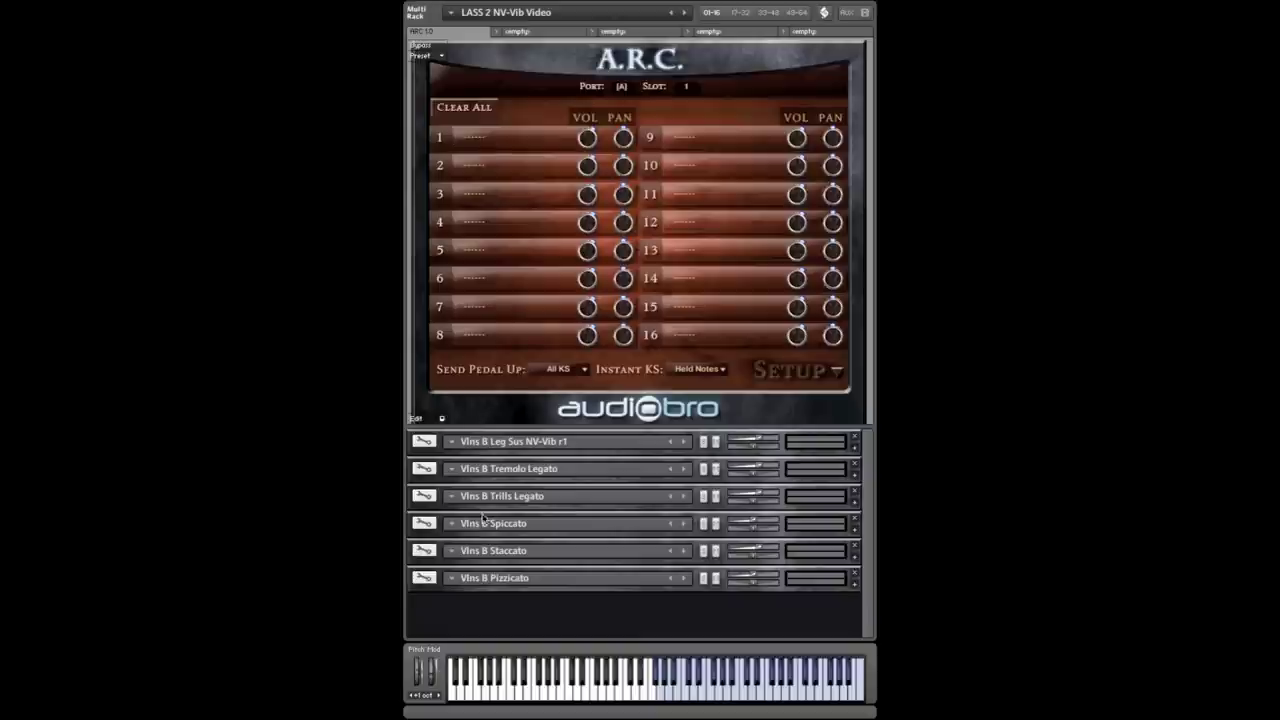
- Assign the Vln1 instrument to ARC slots 1 through 6
left_click(464, 144)
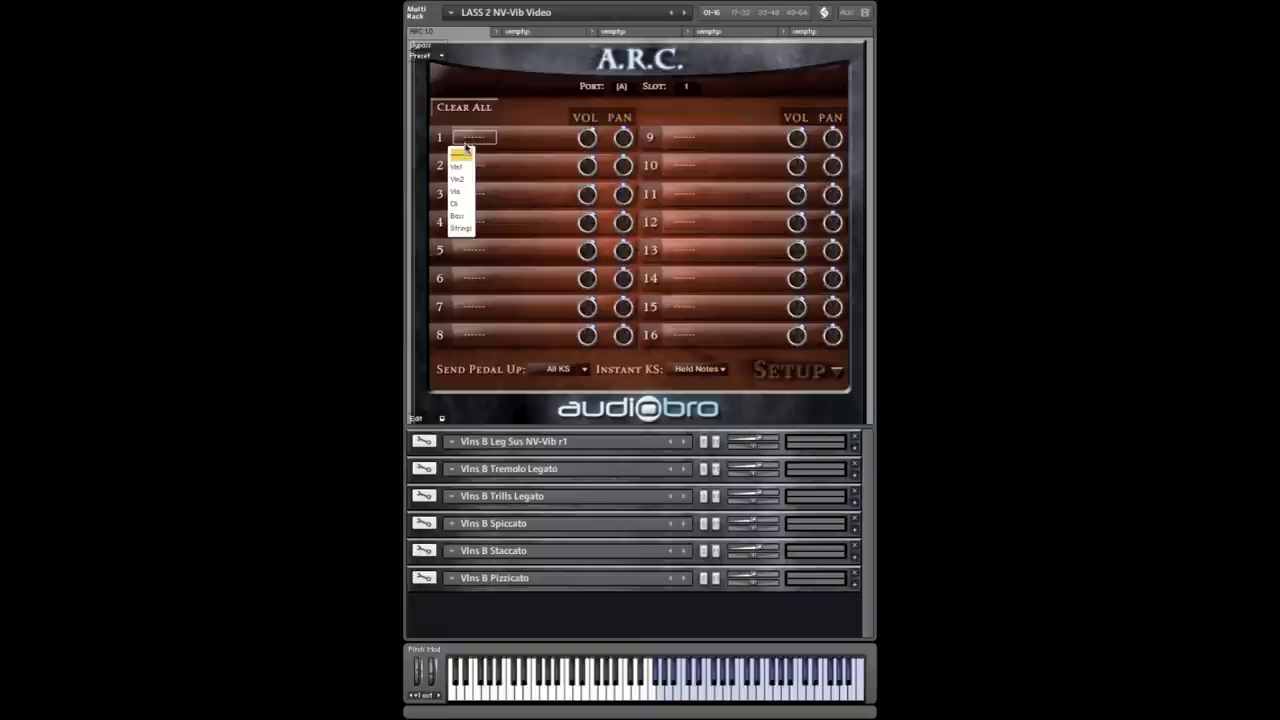
left_click(466, 167)
left_click(466, 168)
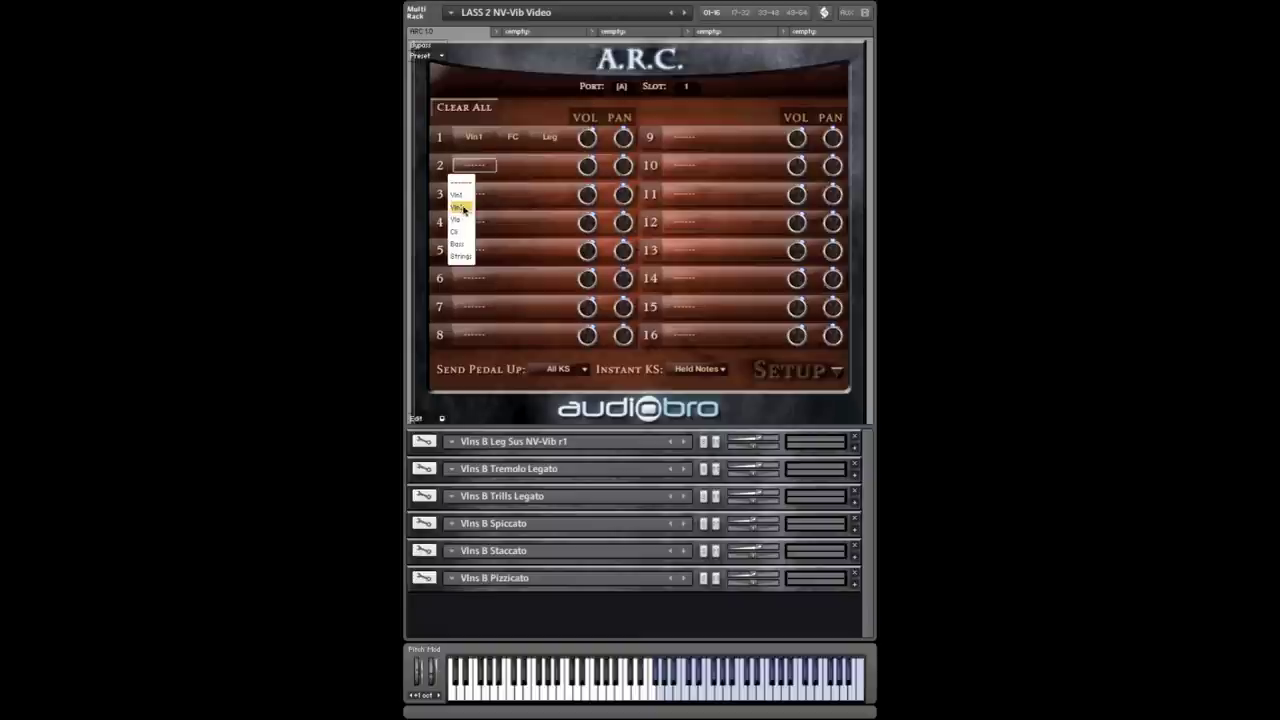
left_click(464, 195)
left_click(466, 194)
left_click(465, 224)
left_click(465, 223)
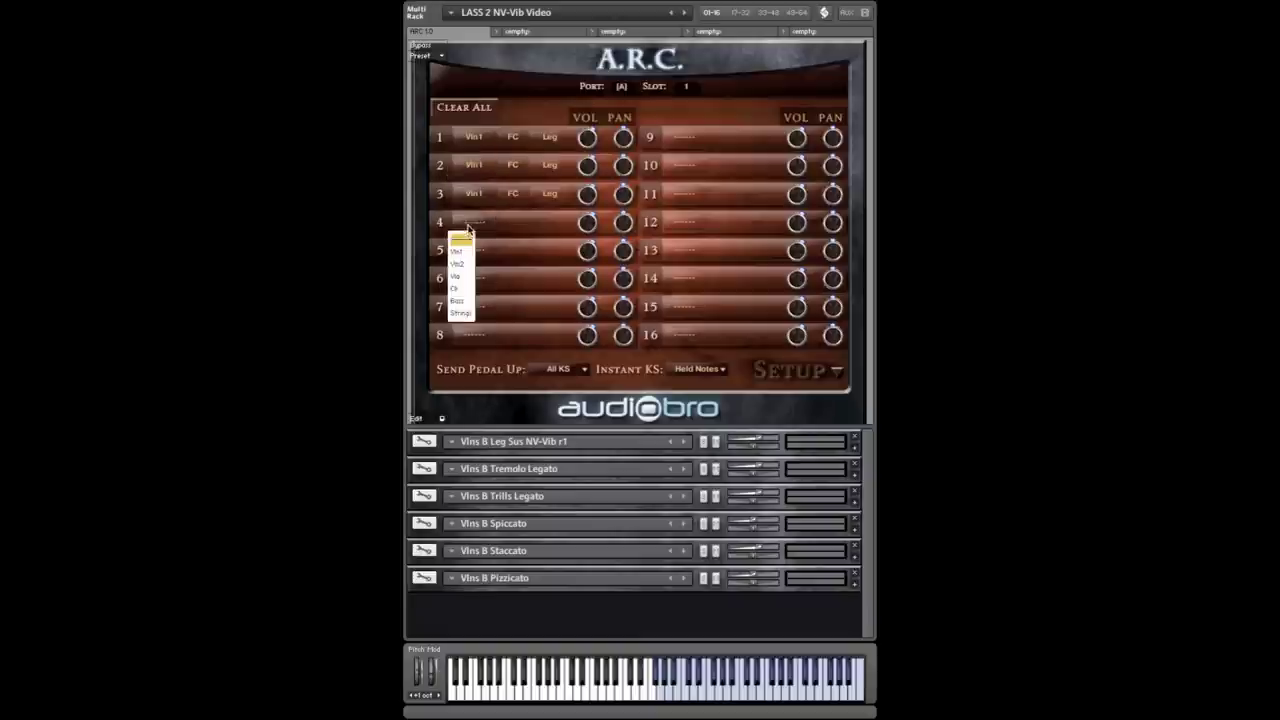
left_click(467, 252)
left_click(466, 252)
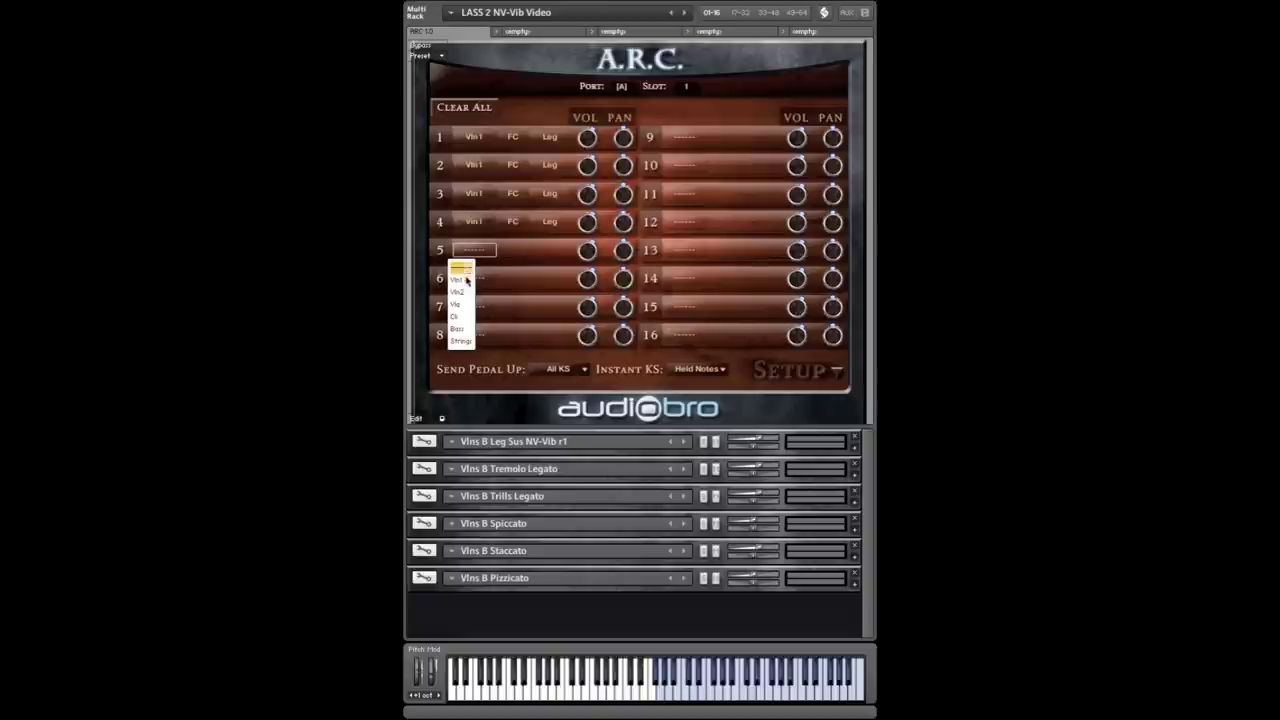
left_click(465, 280)
left_click(467, 281)
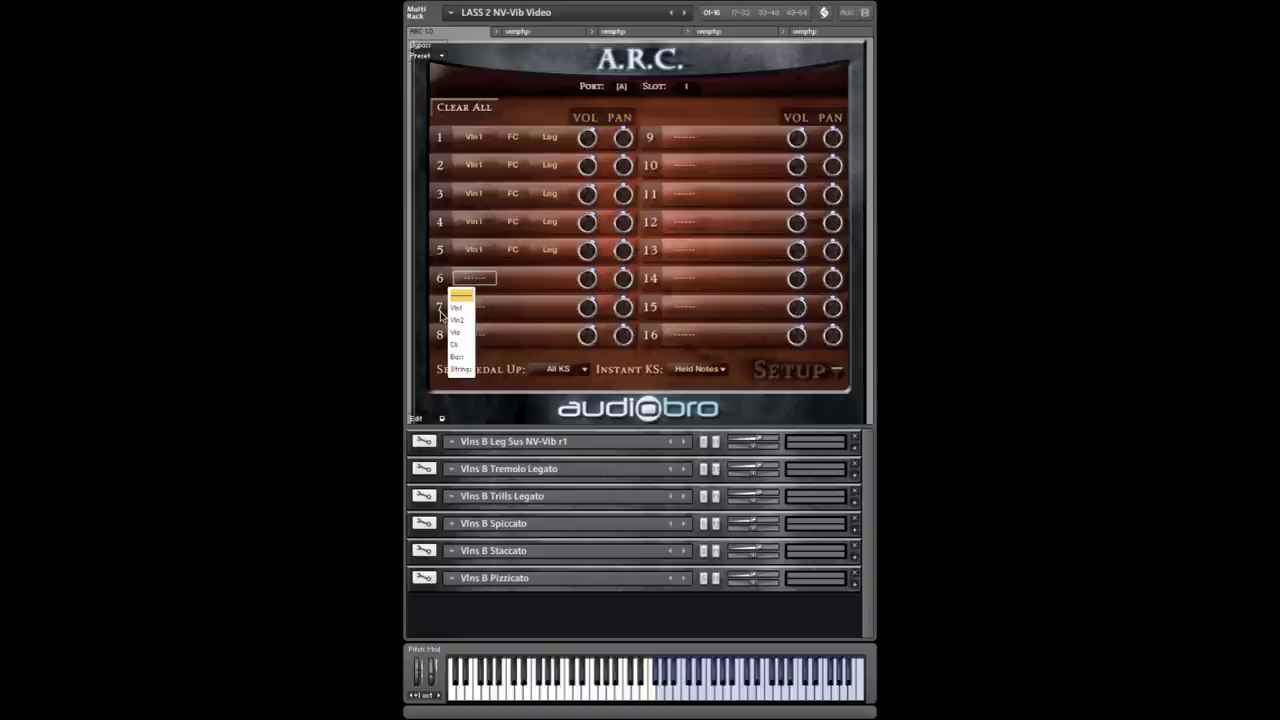
left_click(461, 309)
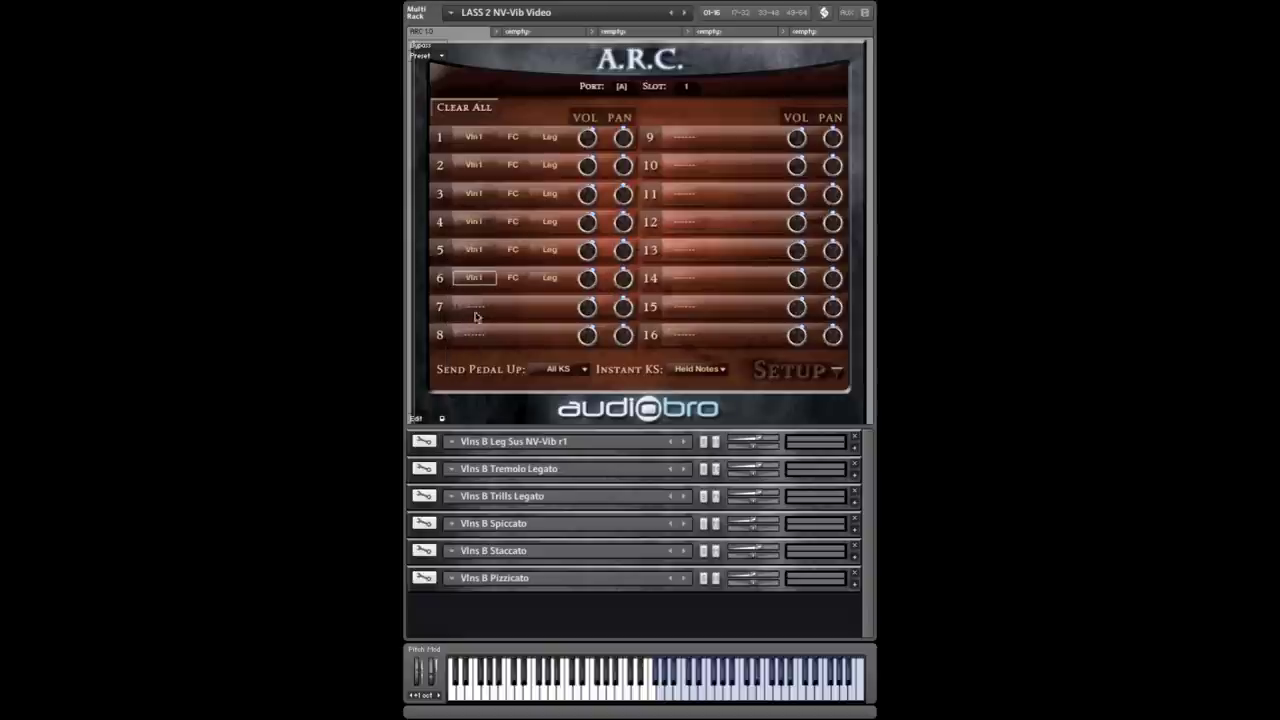
- Set the section of slots 1 through 6 to B, so each reads Vln1 B Leg
left_click(512, 140)
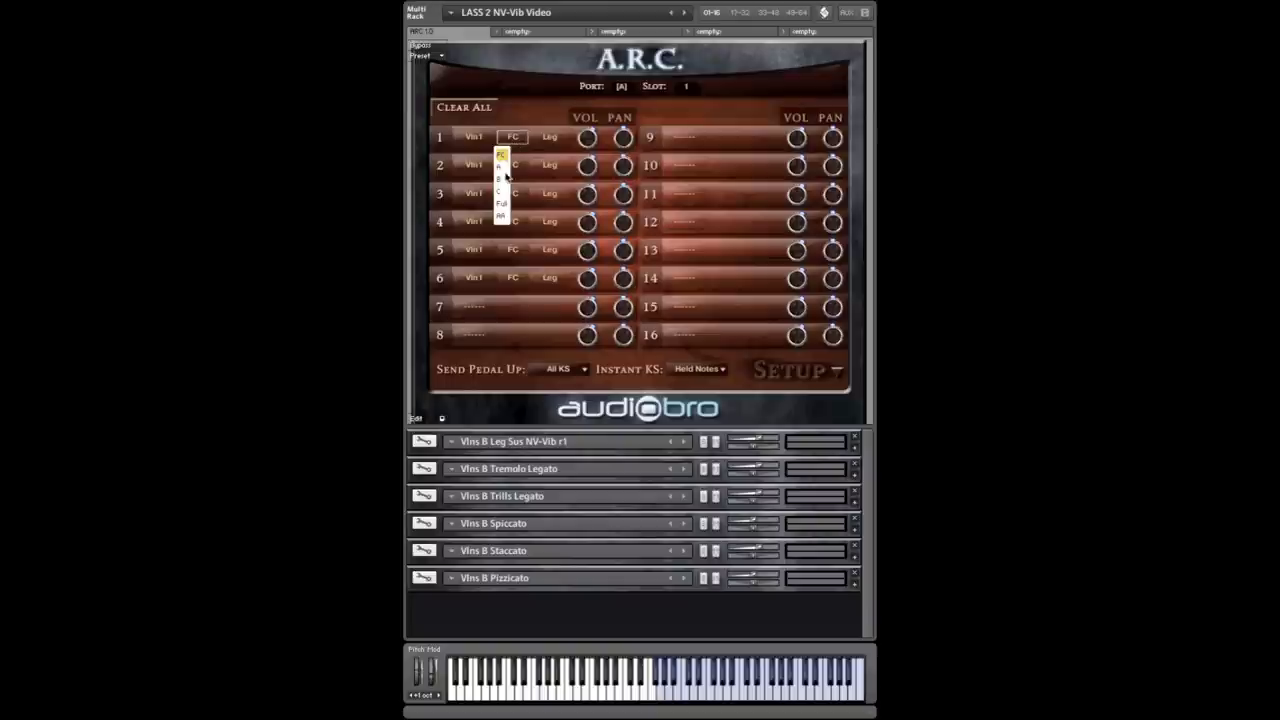
left_click(500, 178)
left_click(509, 170)
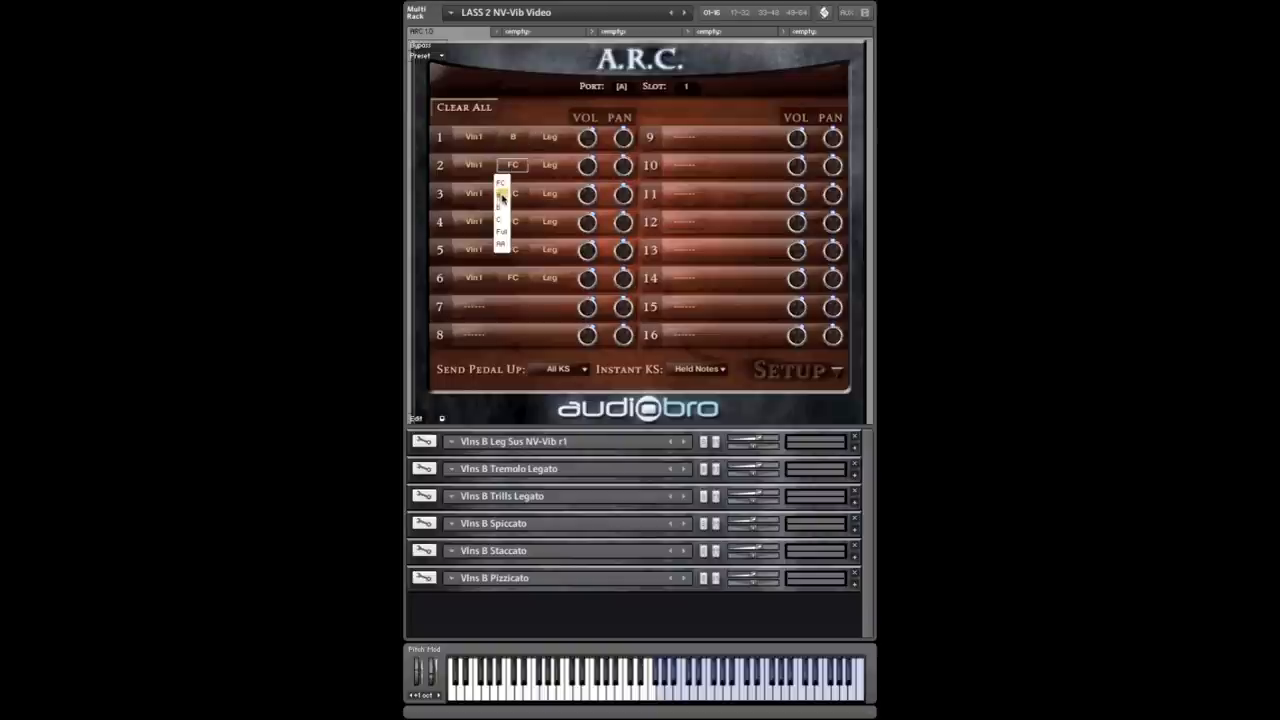
left_click(504, 204)
left_click(509, 198)
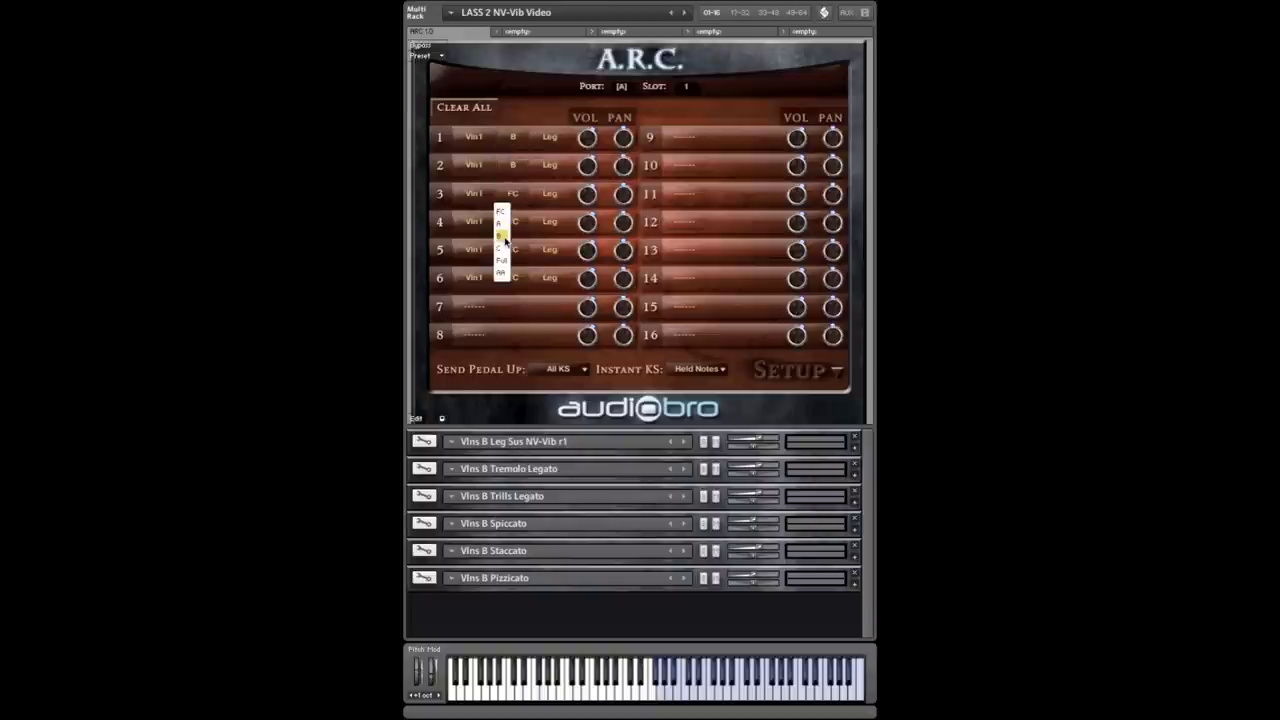
left_click(503, 235)
left_click(511, 221)
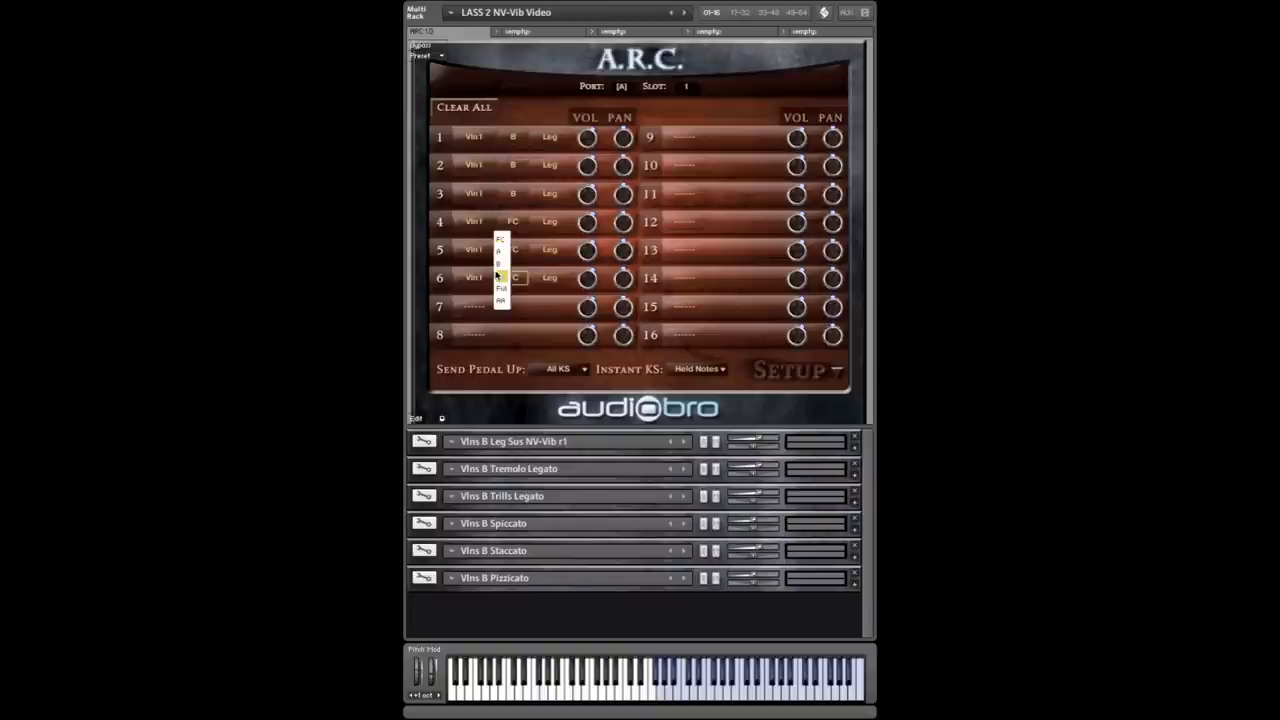
left_click(503, 263)
left_click(506, 260)
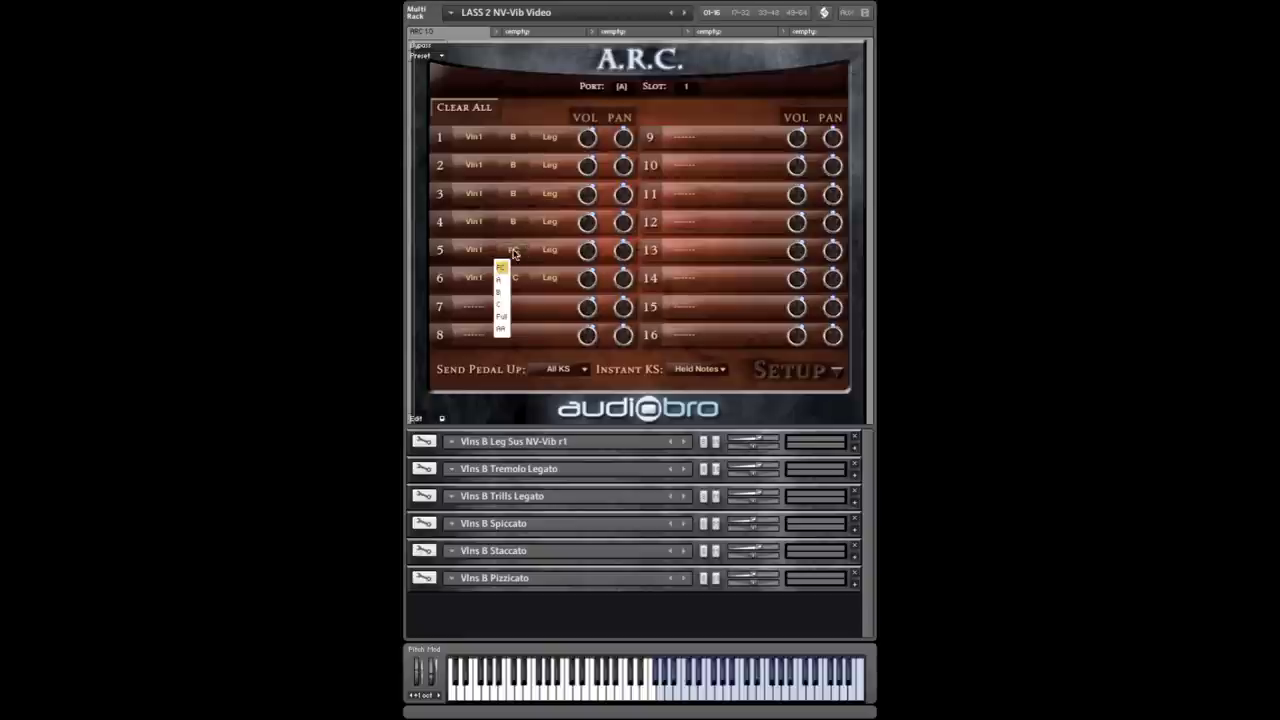
left_click(504, 289)
left_click(504, 288)
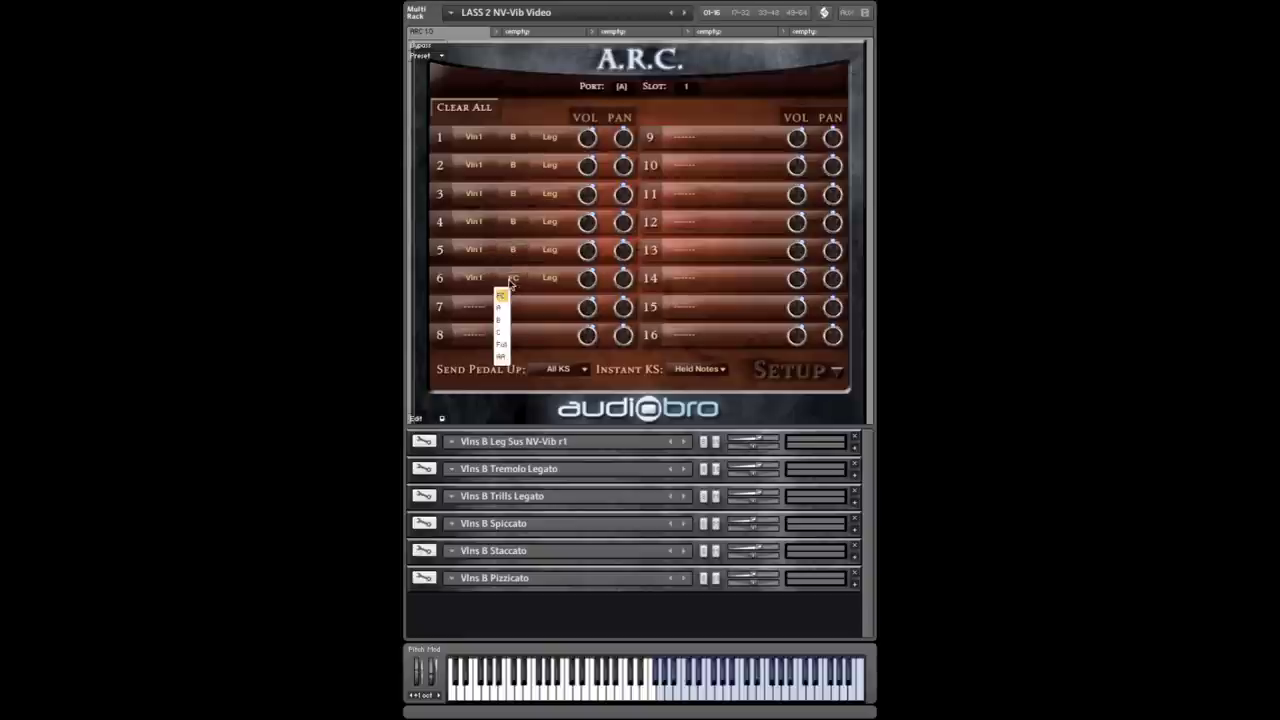
left_click(504, 318)
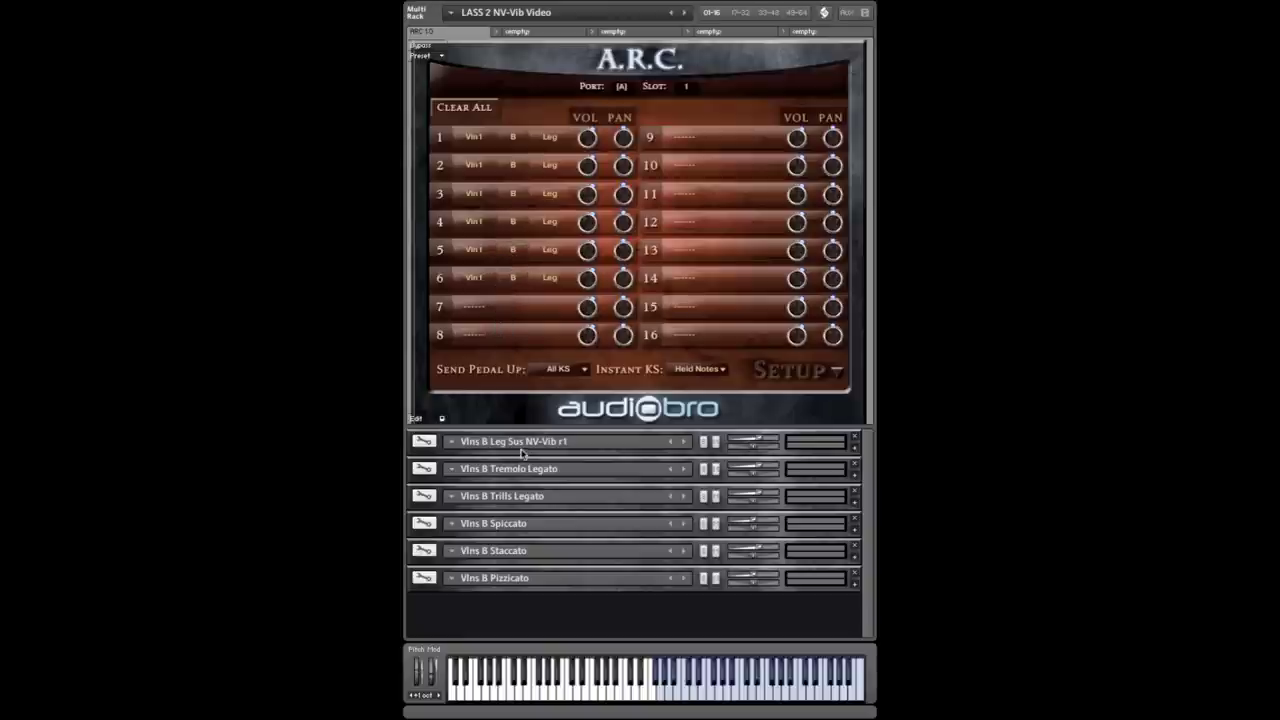
- Set the articulations of slots 1–3 to Leg, Trem and Trill
left_click(549, 137)
left_click(535, 157)
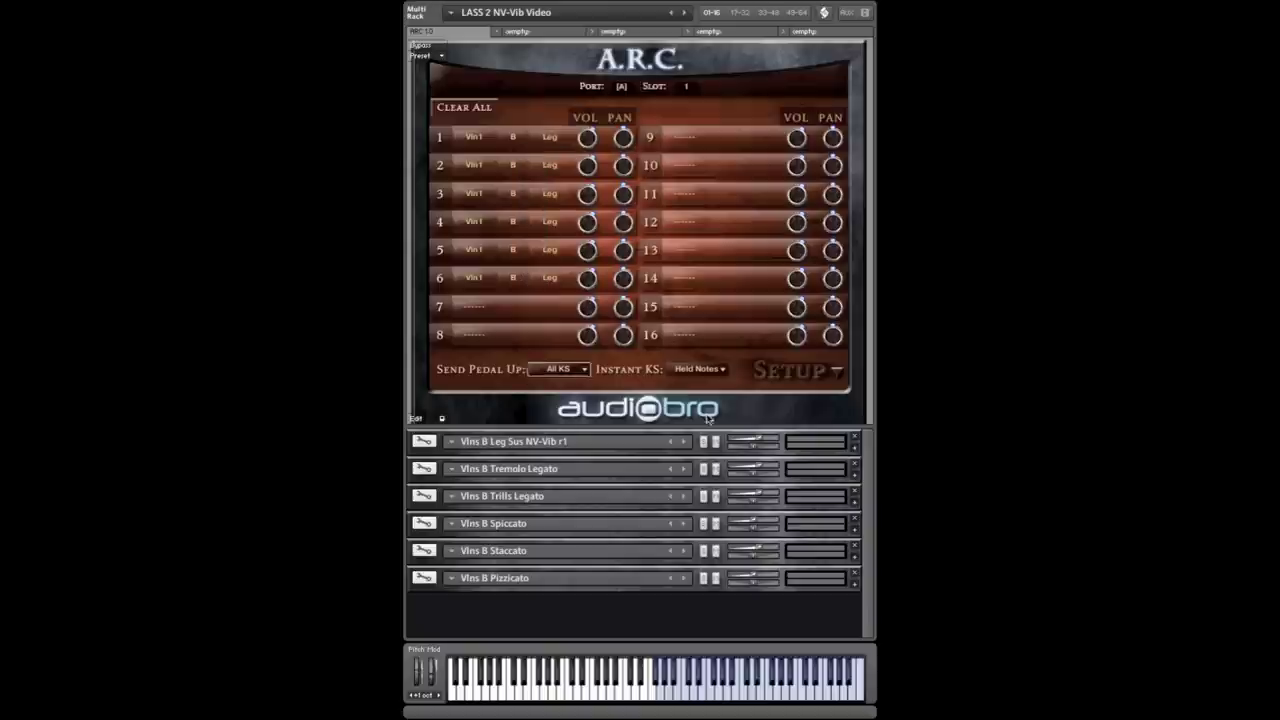
left_click(545, 170)
left_click(532, 286)
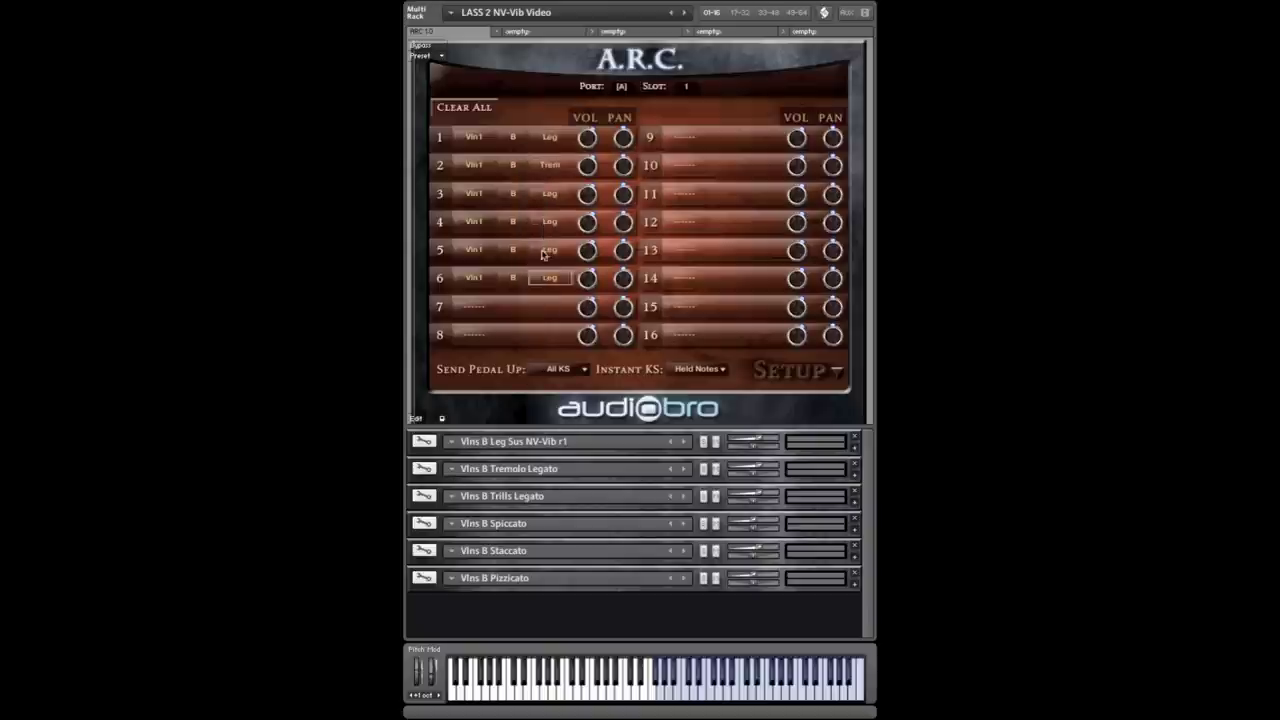
left_click(548, 199)
left_click(532, 321)
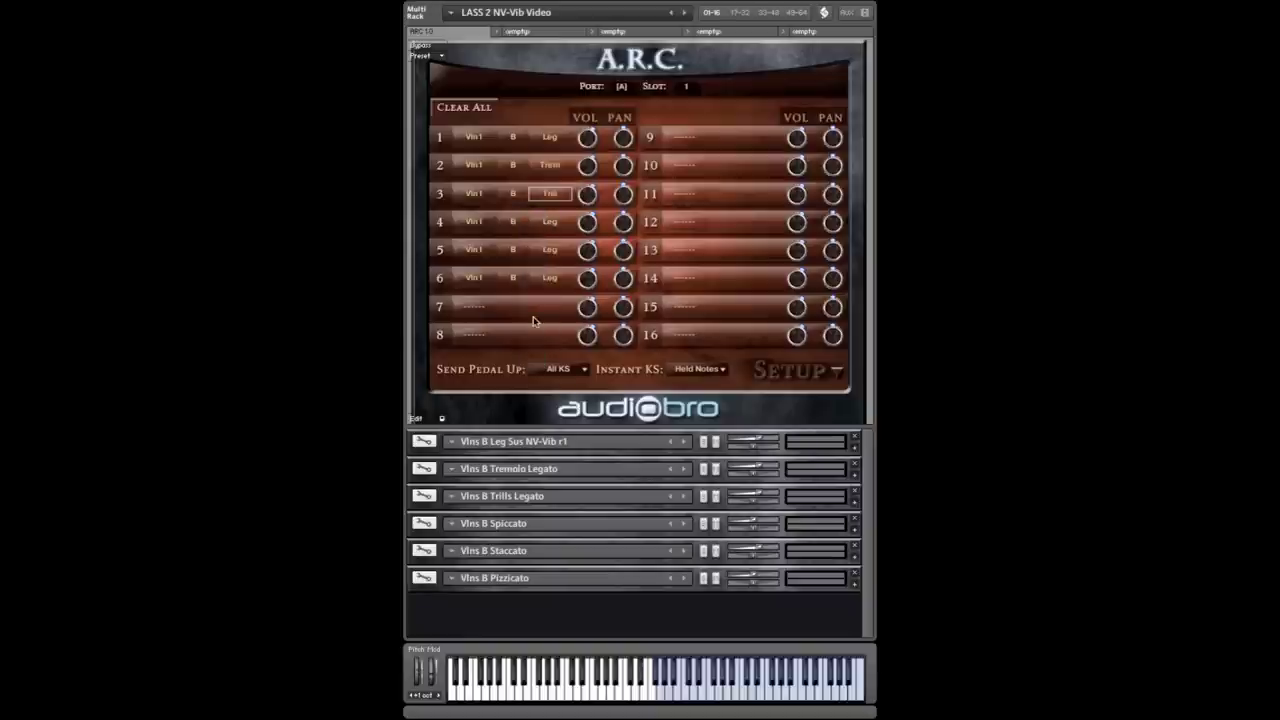
- Set the articulations of slots 4–6 to Spic, Stac and Pizz
left_click(549, 222)
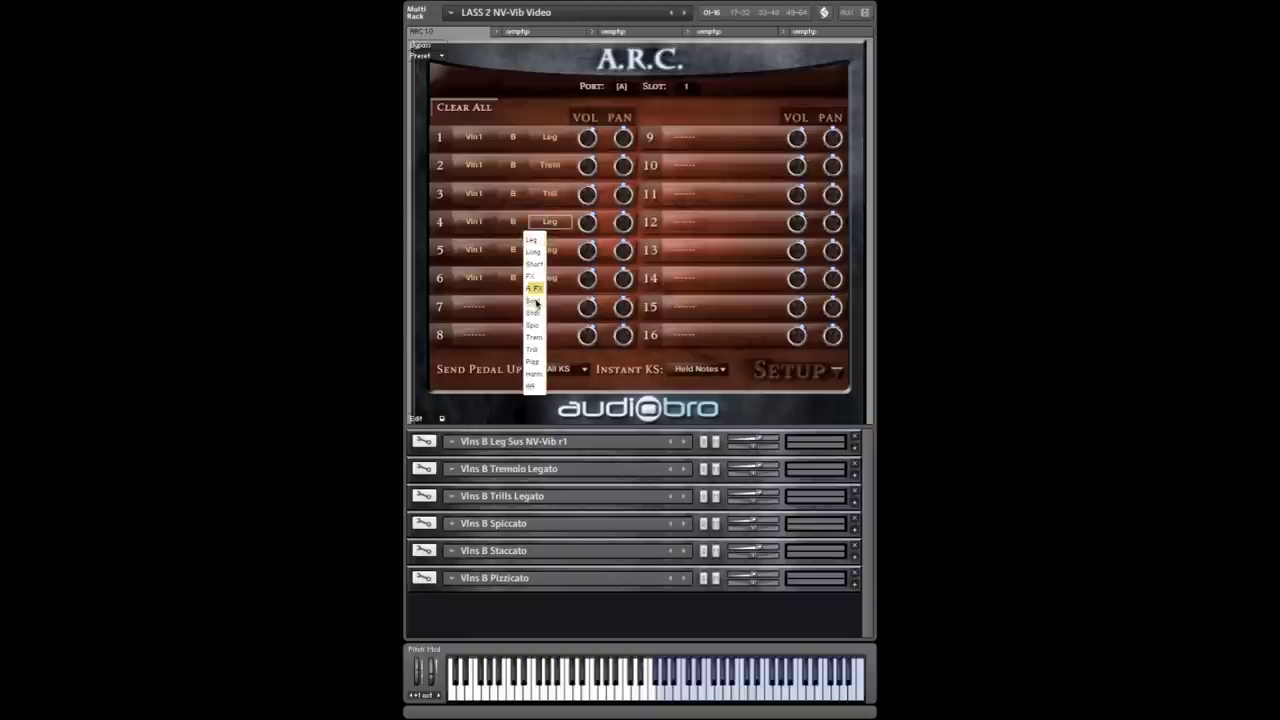
left_click(536, 325)
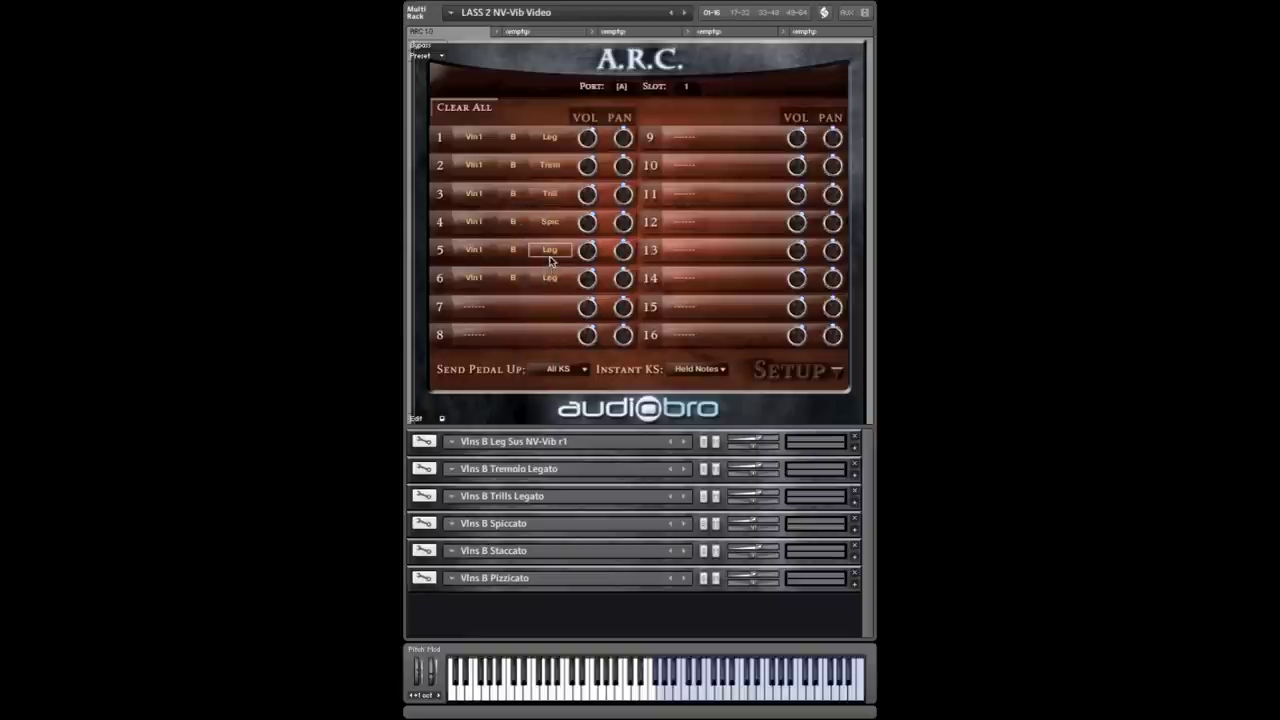
left_click(549, 250)
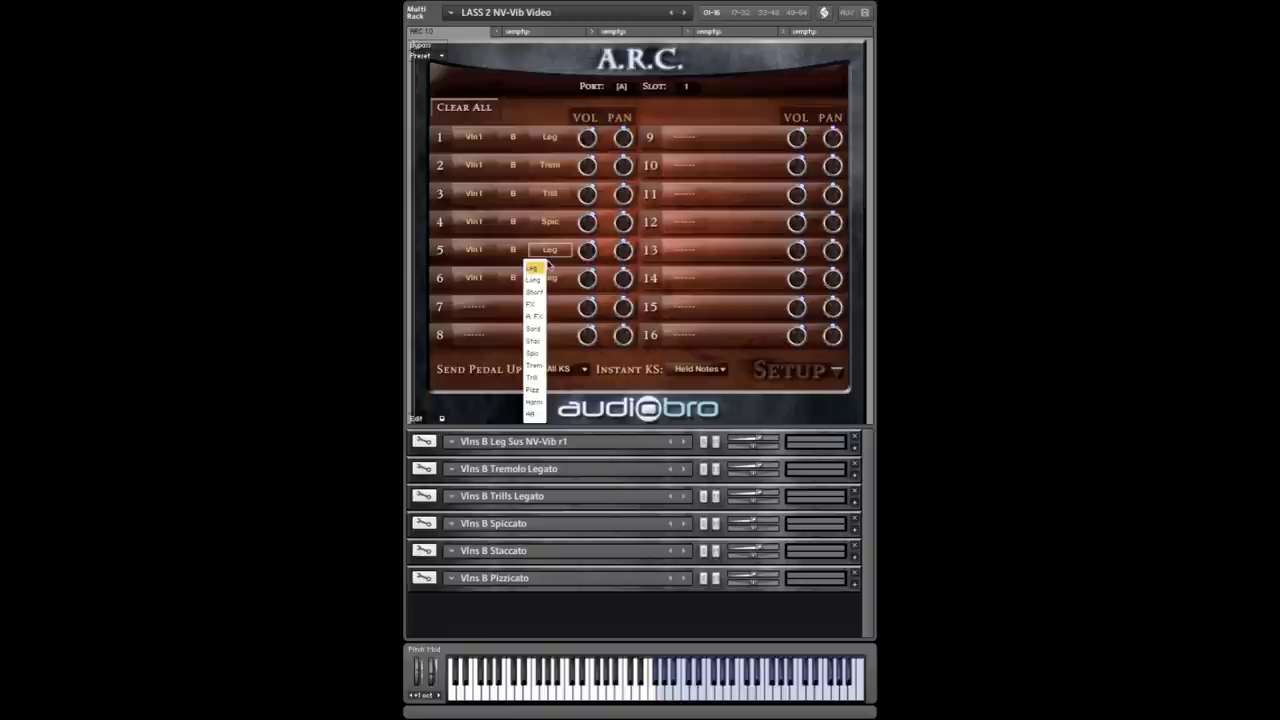
left_click(537, 355)
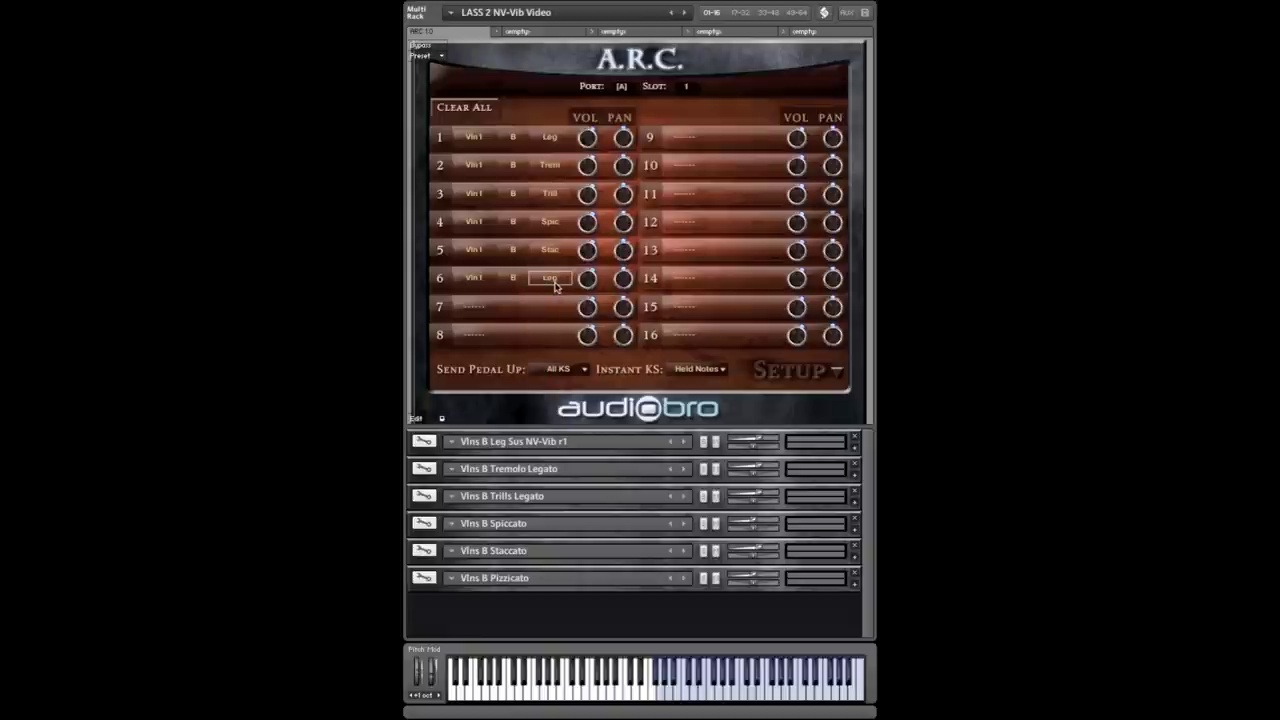
left_click(556, 287)
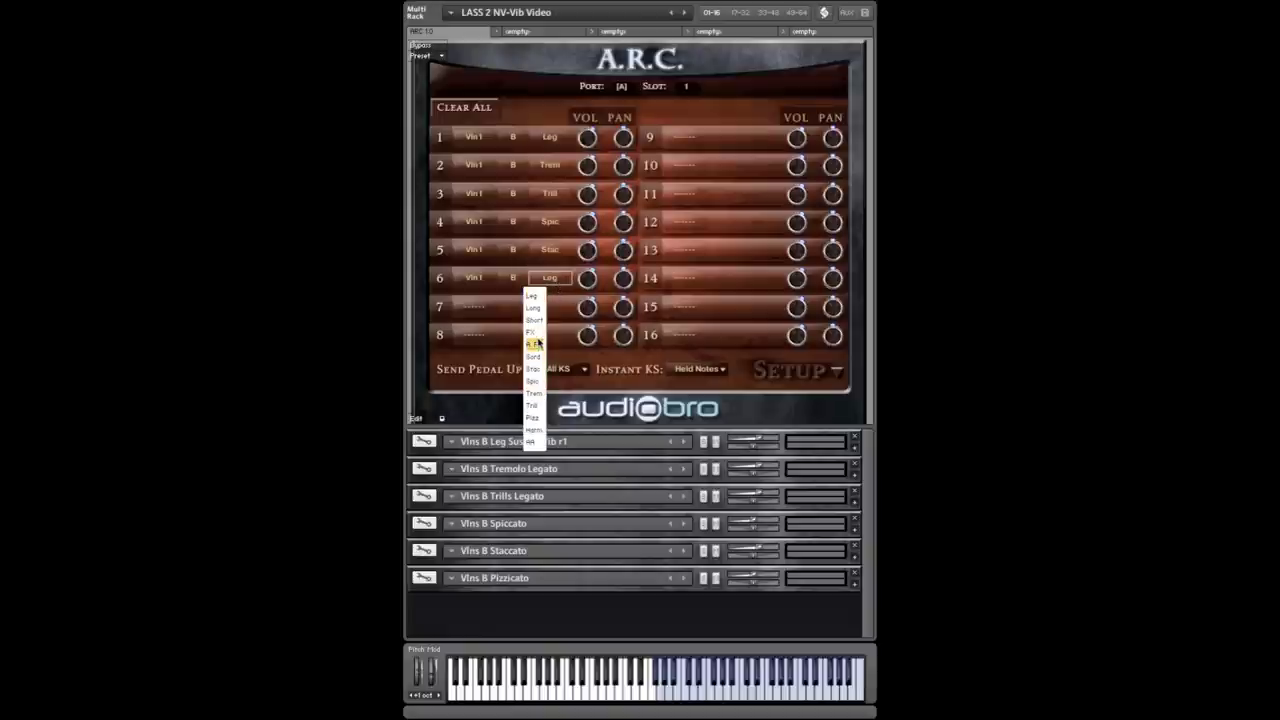
left_click(535, 418)
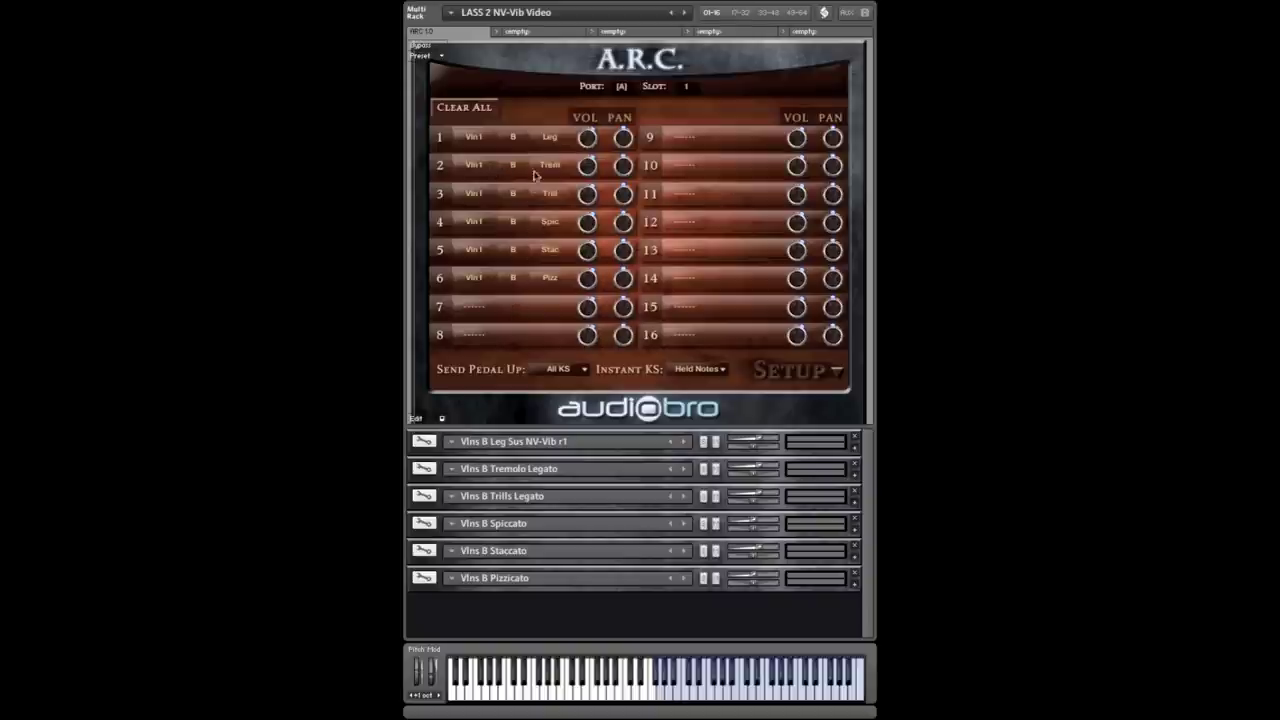
left_click(798, 371)
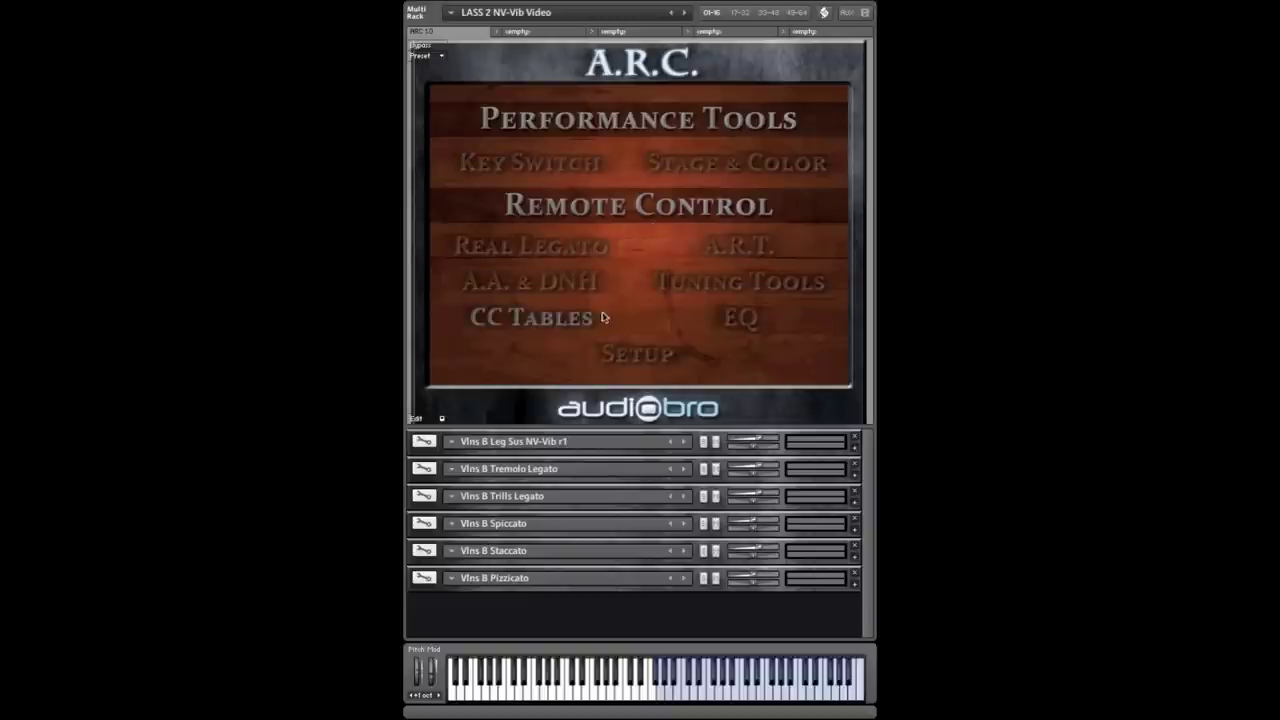
- Go to ARC's Key Switch page, showing Set A with the key switcher off
left_click(540, 172)
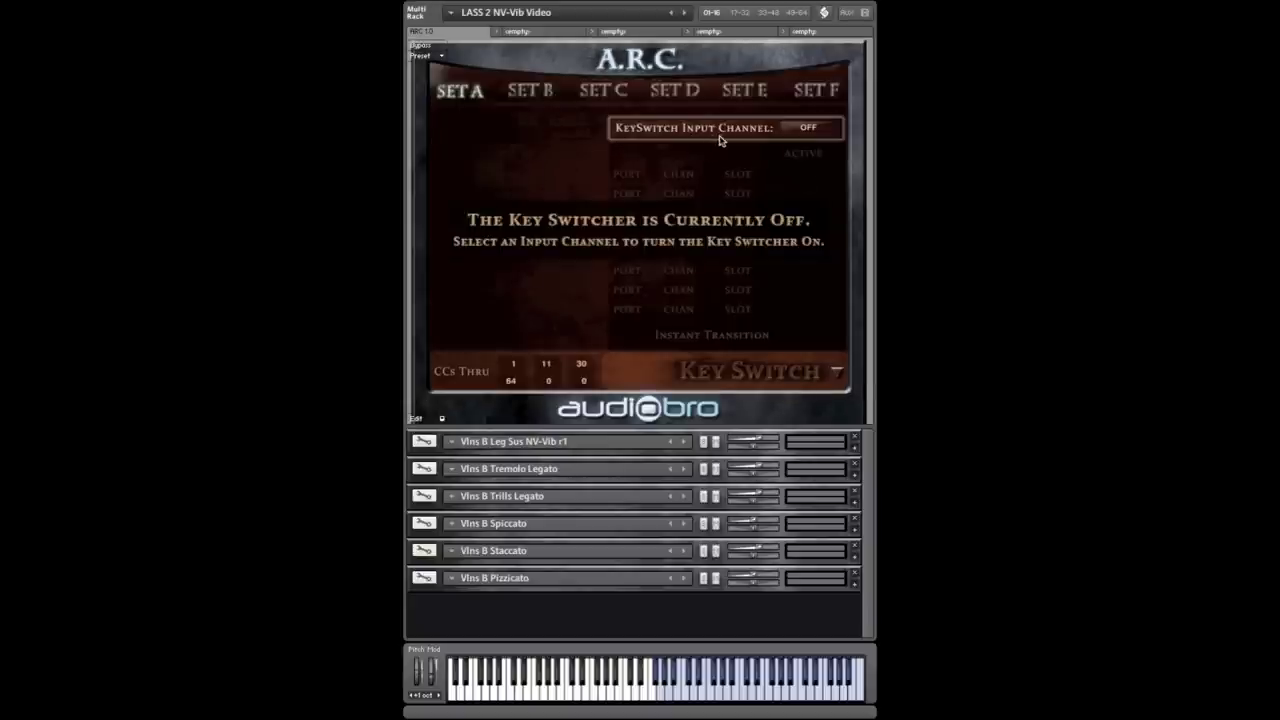
- Set the KeySwitch input channel to Port A, ch. 16, activating Set A
left_click(808, 130)
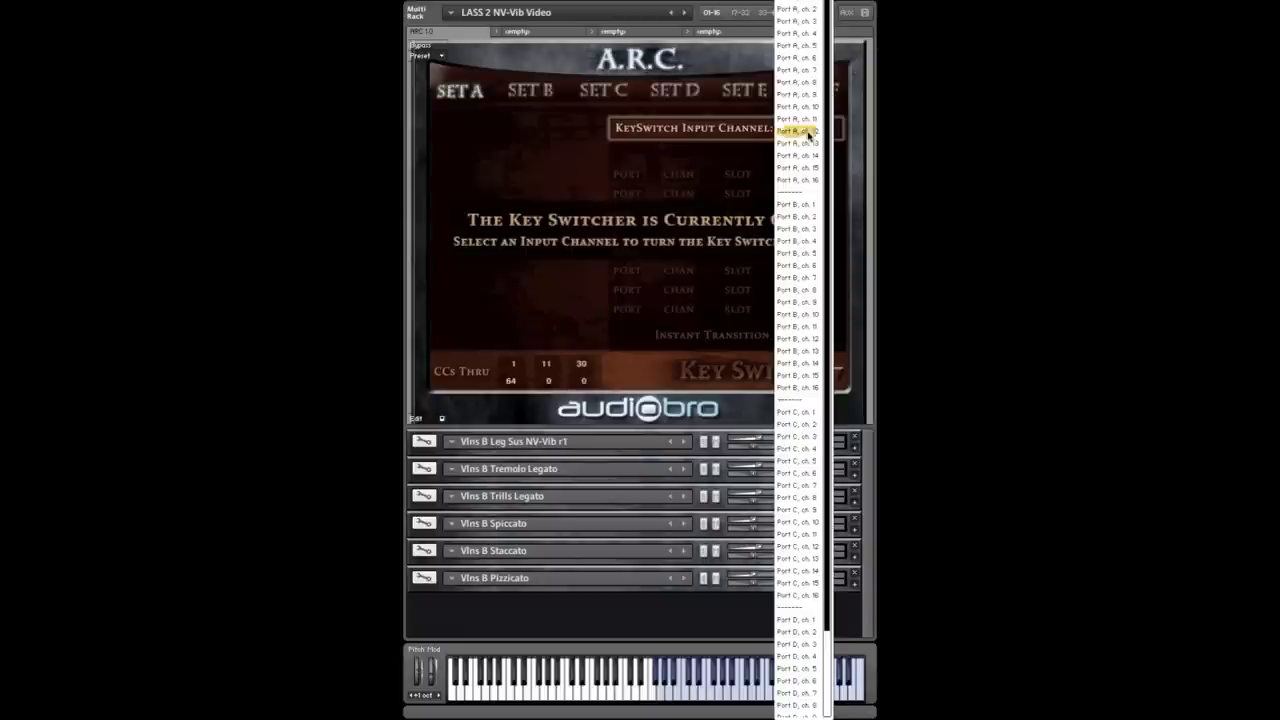
left_click(800, 180)
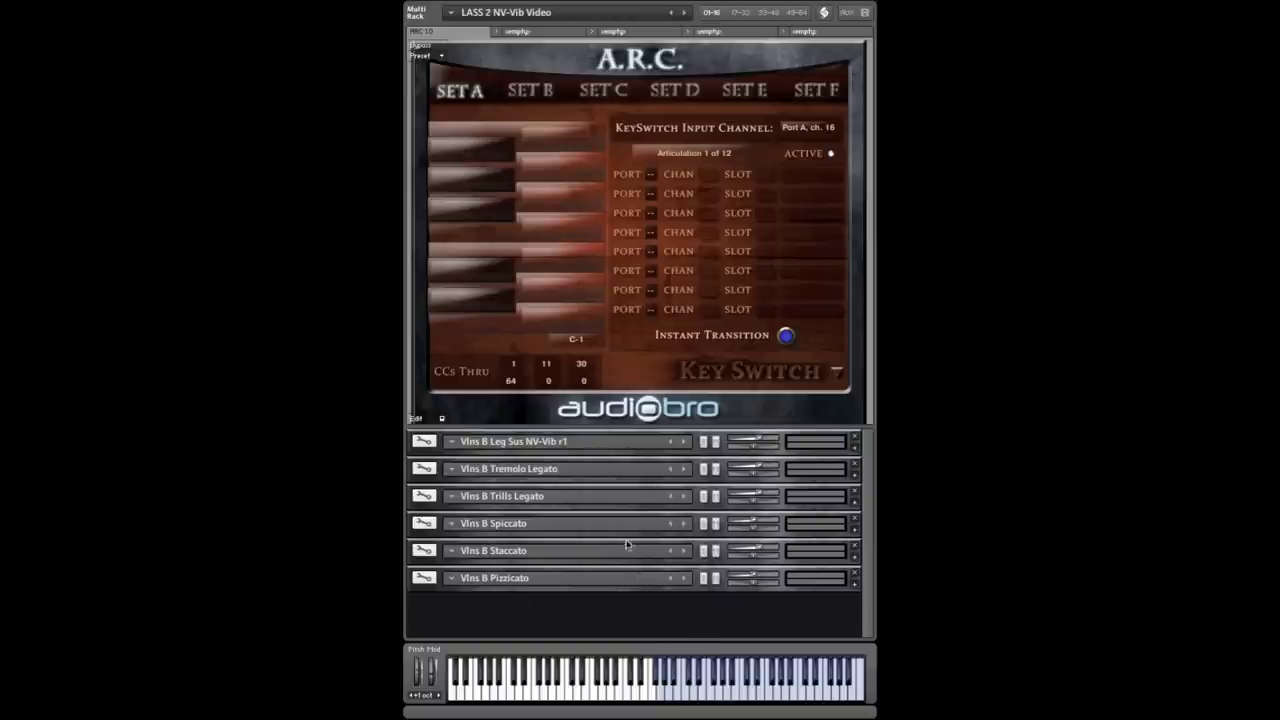
- Assign Vln1 B Leg, Trem and Trill to the three lowest key switches
left_click(546, 326)
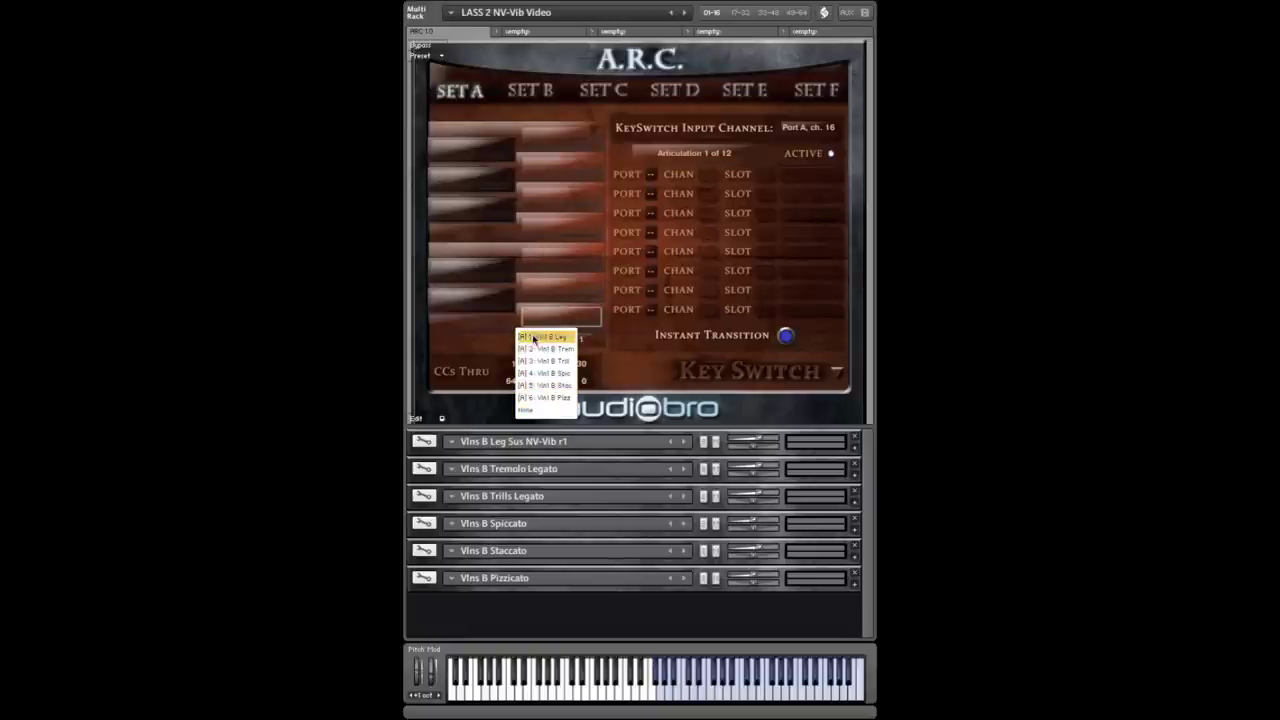
left_click(545, 338)
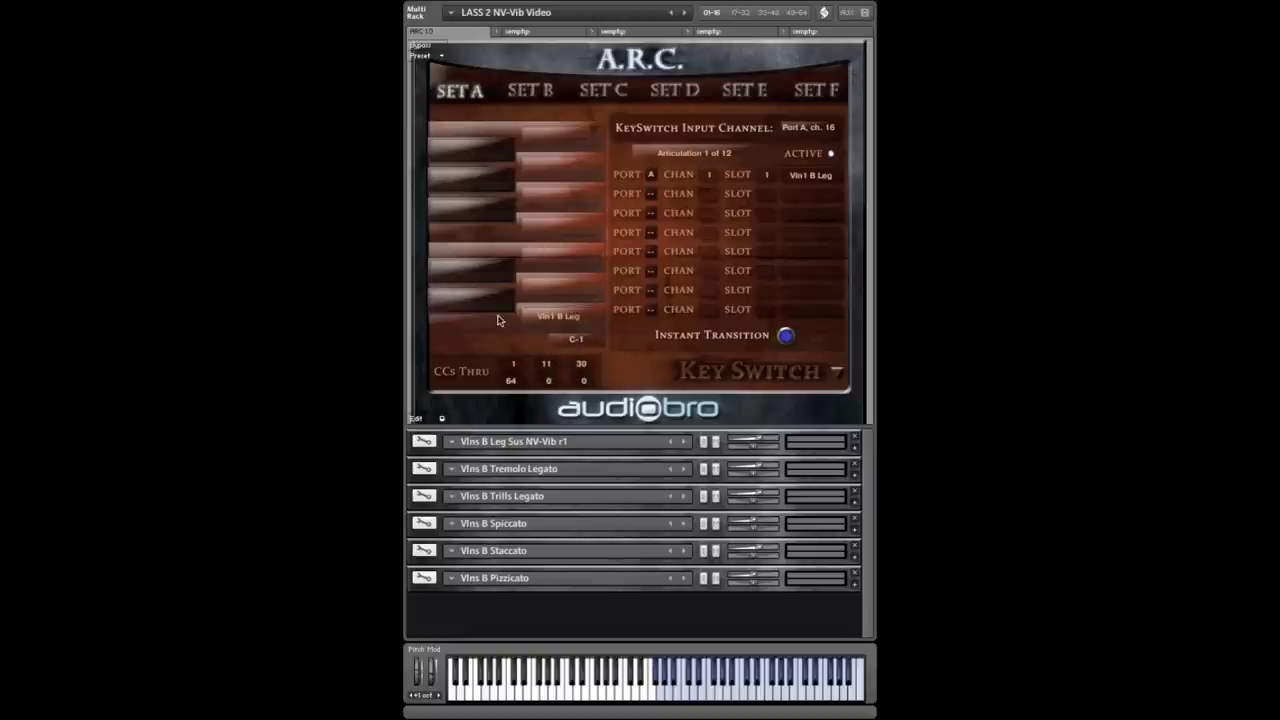
left_click(486, 300)
left_click(469, 336)
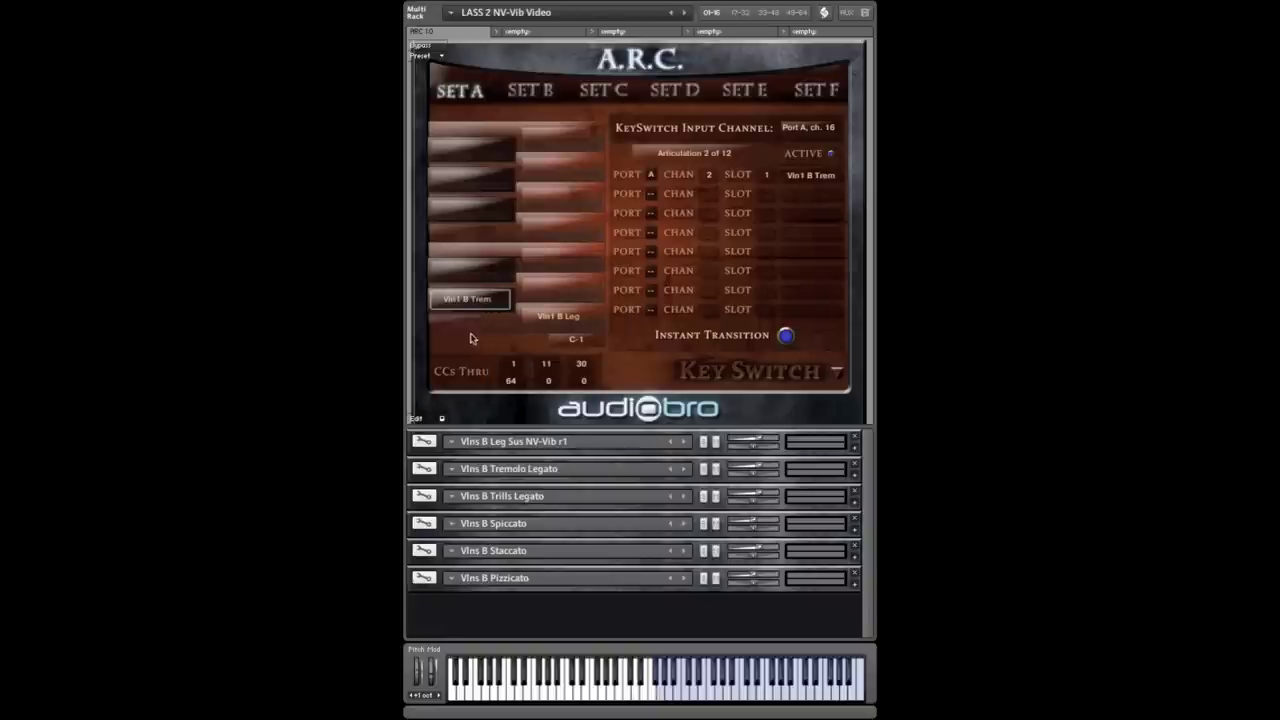
left_click(558, 316)
left_click(556, 331)
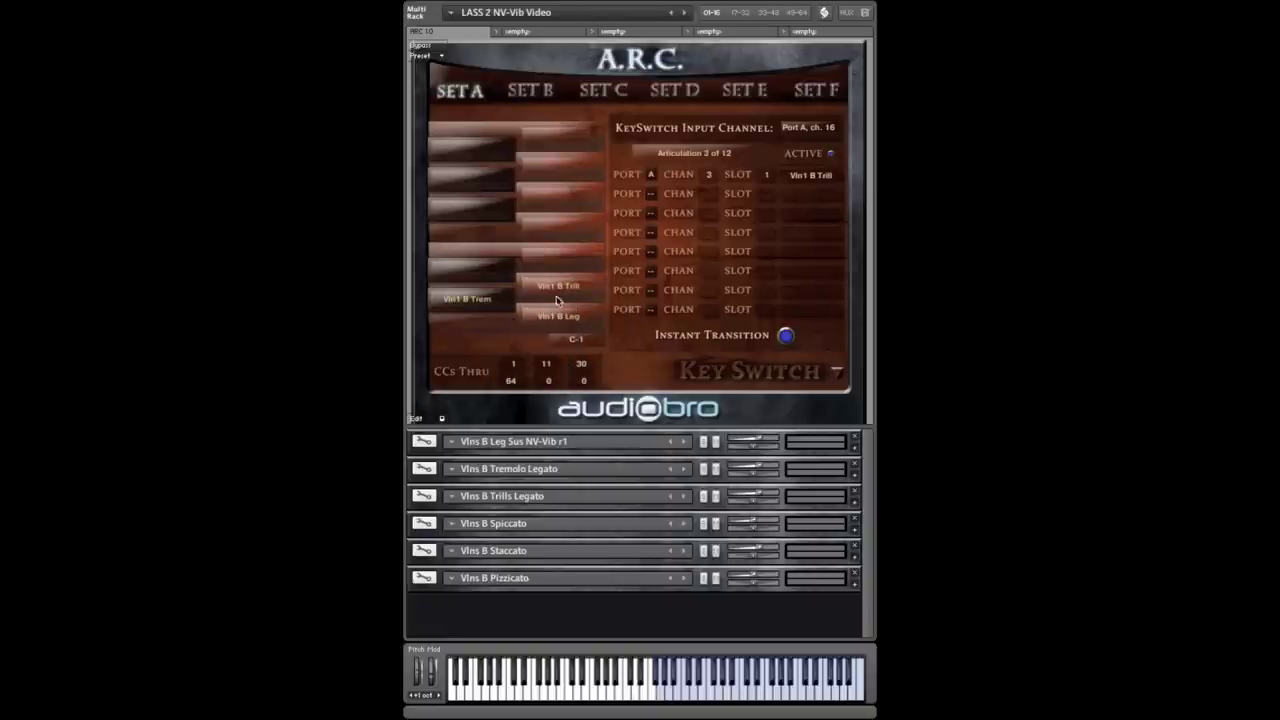
- Assign Vln1 B Spic, Stac and Pizz to the next key switches and start them at C0
left_click(470, 268)
left_click(475, 326)
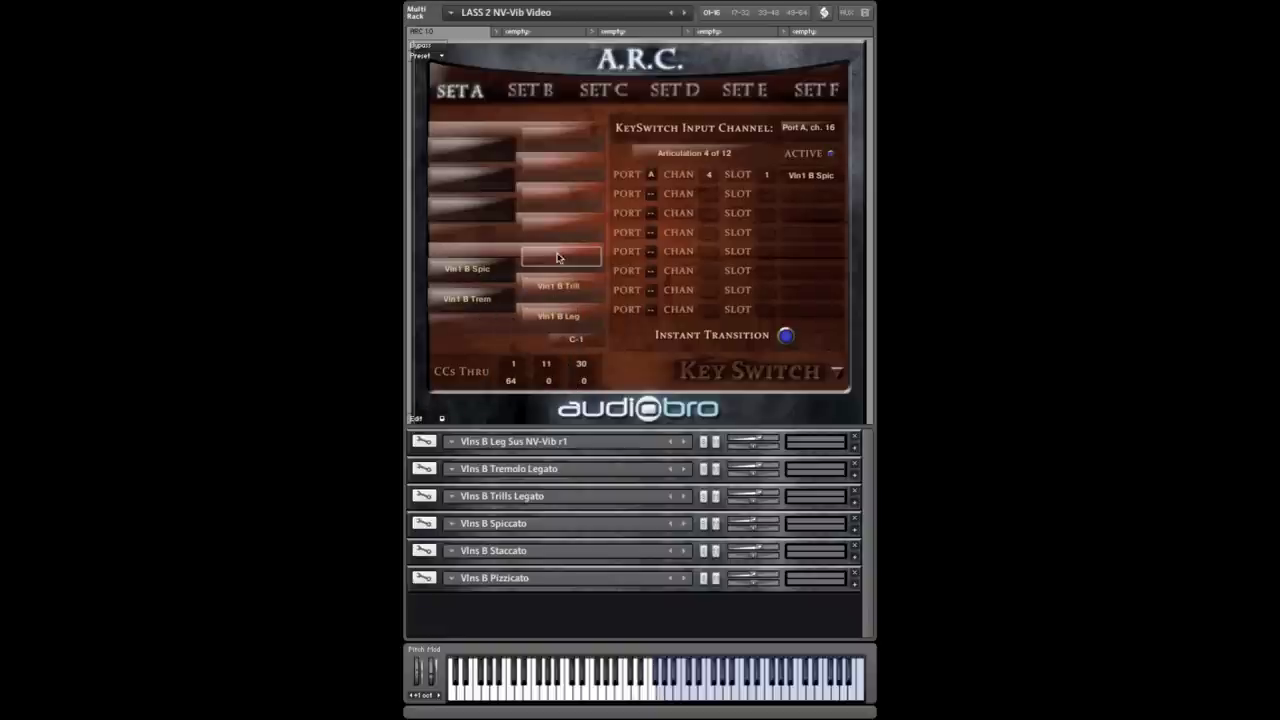
left_click(558, 257)
left_click(545, 325)
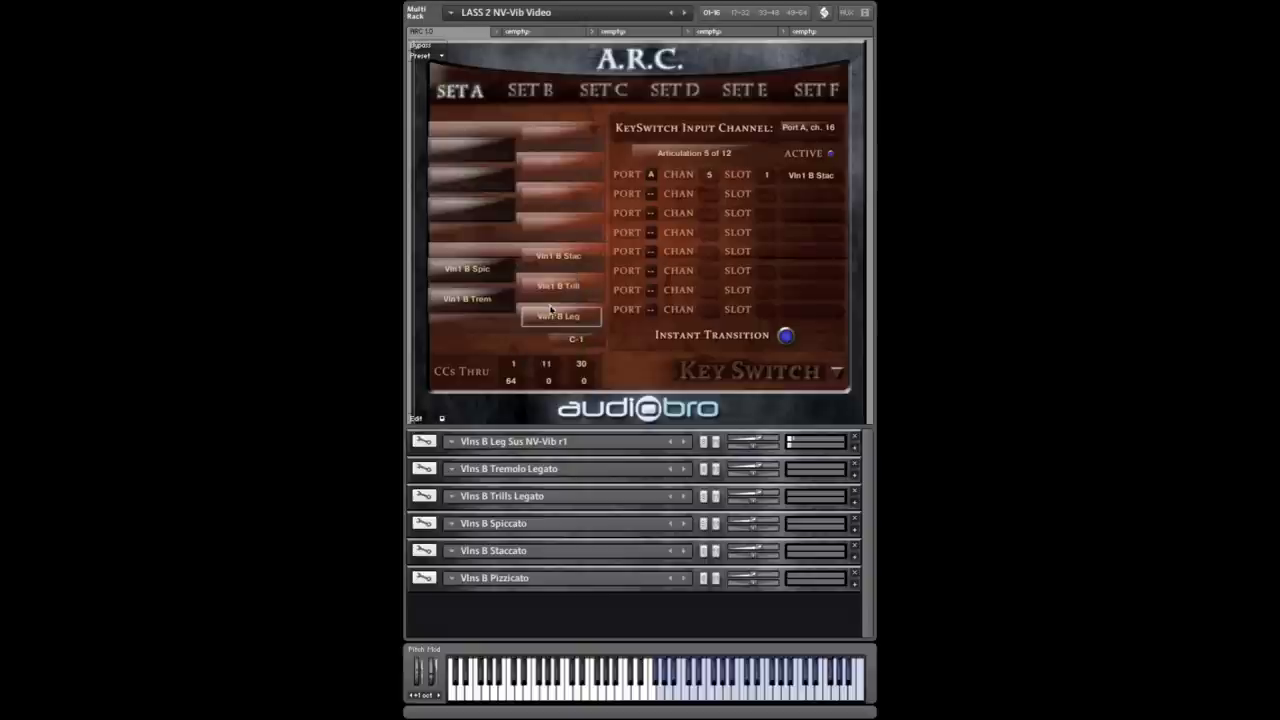
left_click(568, 224)
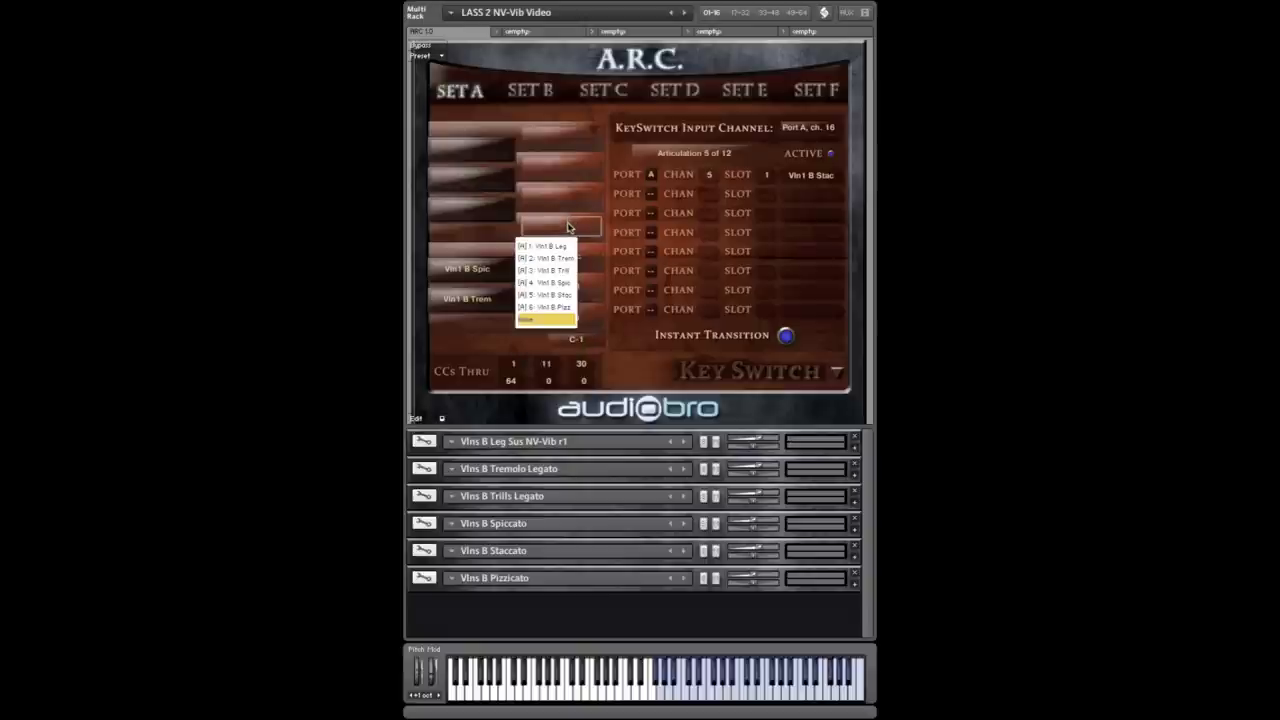
left_click(558, 307)
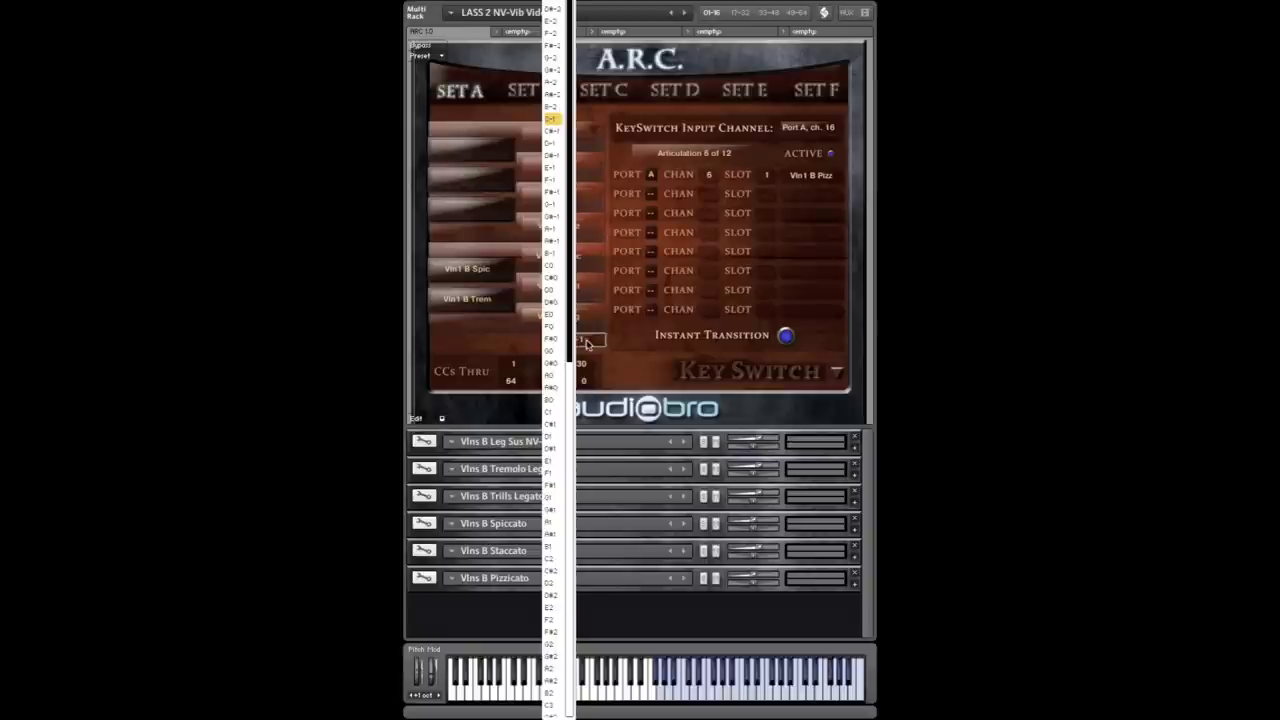
left_click(576, 339)
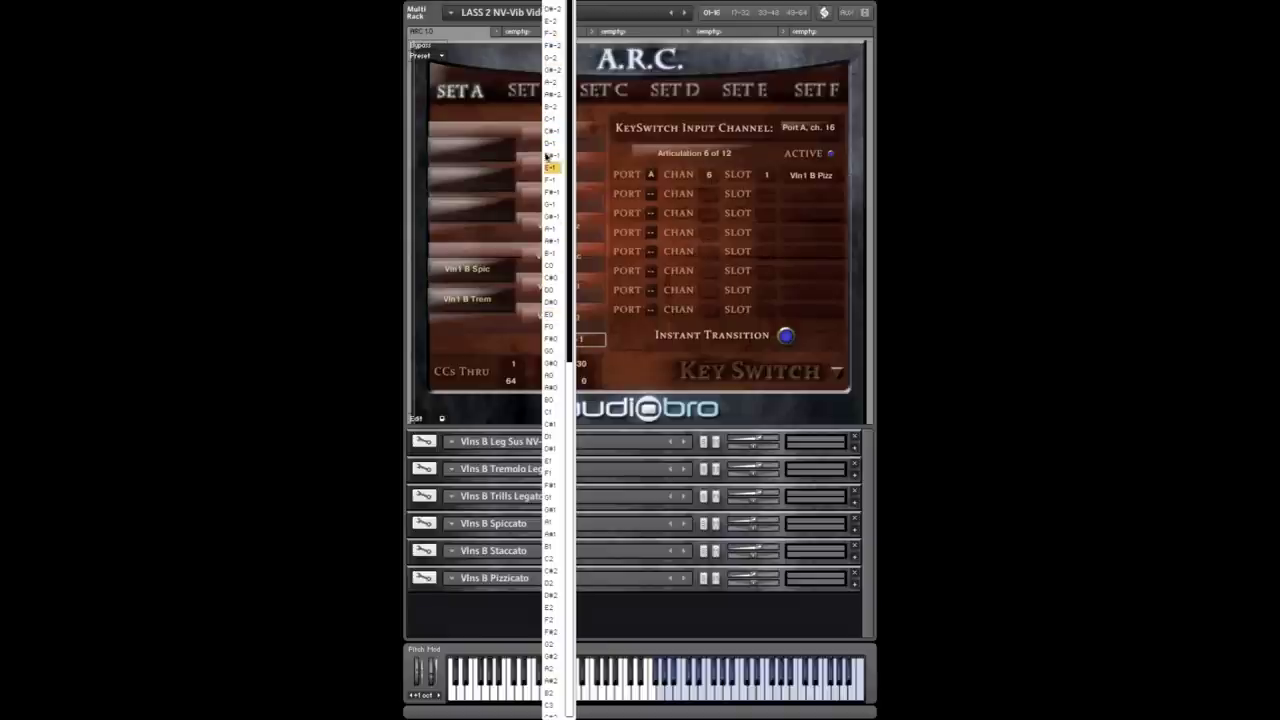
left_click(551, 268)
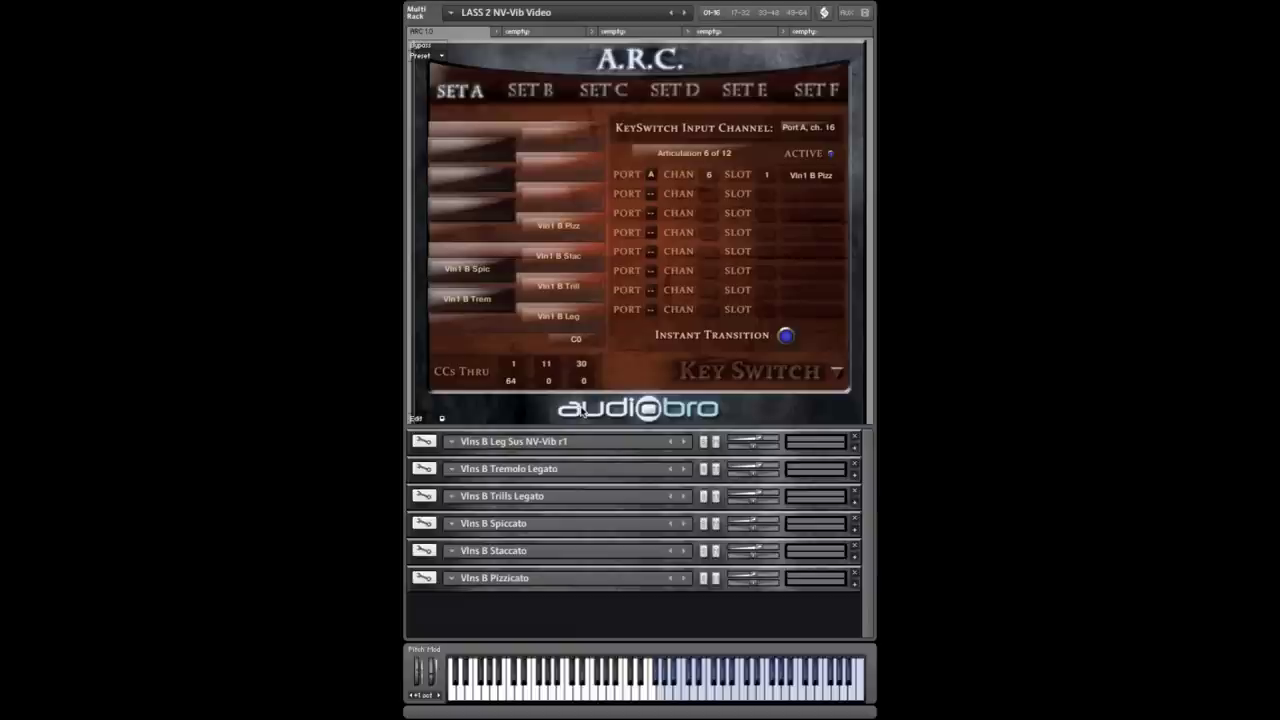